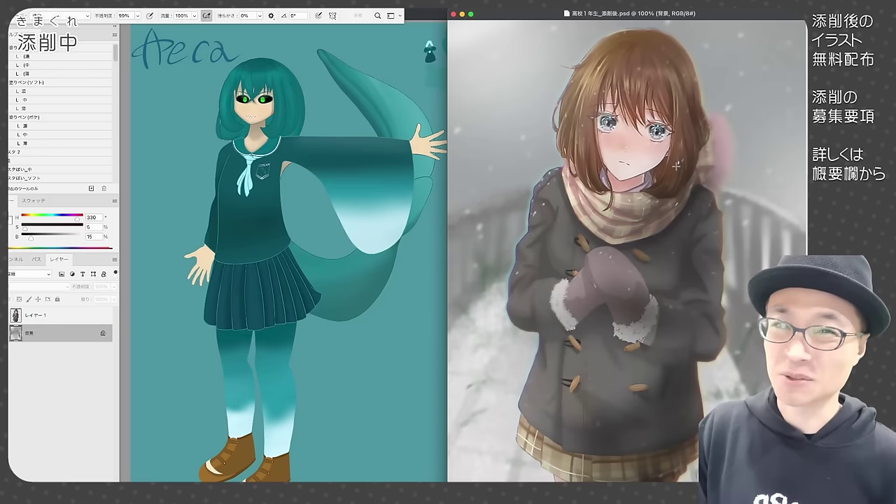
Put away the winter-coat illustration and bring the teal-haired character's face into close view.
key("super+m")
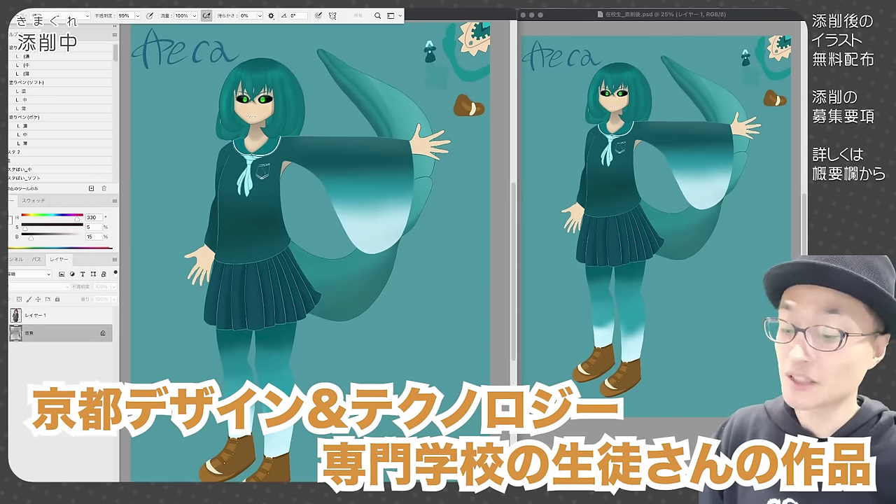
left_click(504, 191)
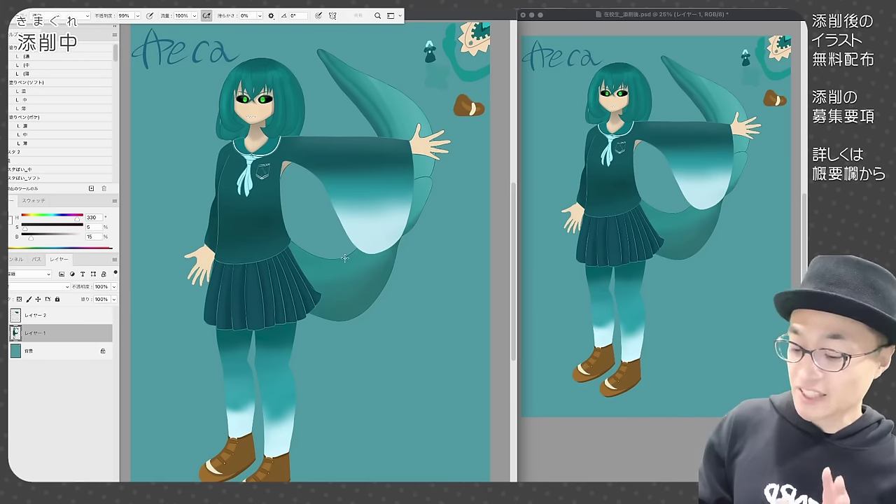
key("super+plus")
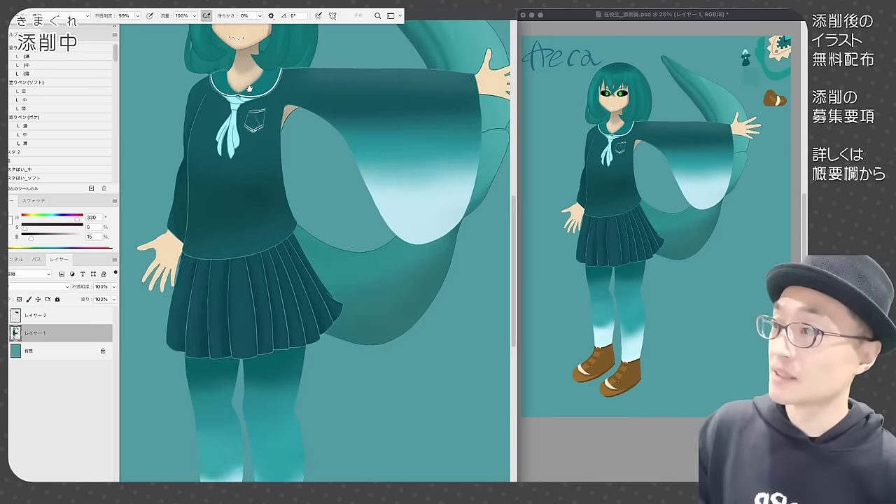
left_click_drag(277, 169, 305, 281)
key("super+plus")
key("super+plus")
left_click_drag(227, 126, 315, 276)
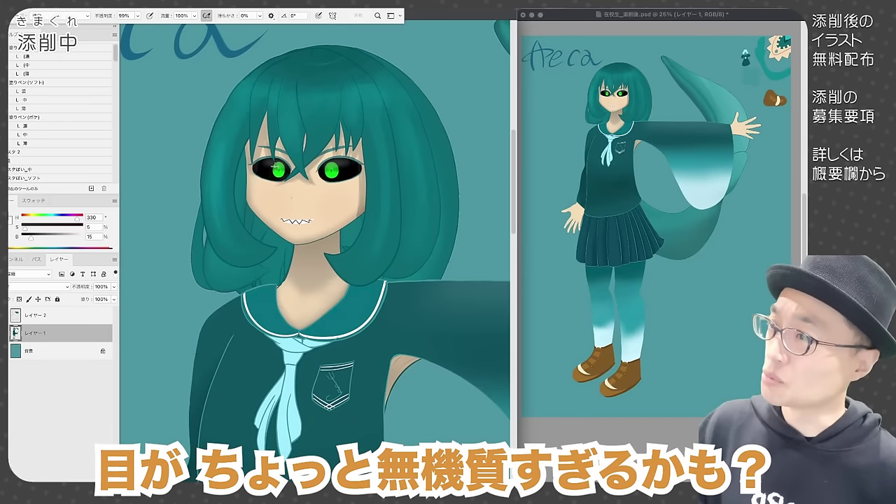
left_click_drag(338, 214, 325, 260)
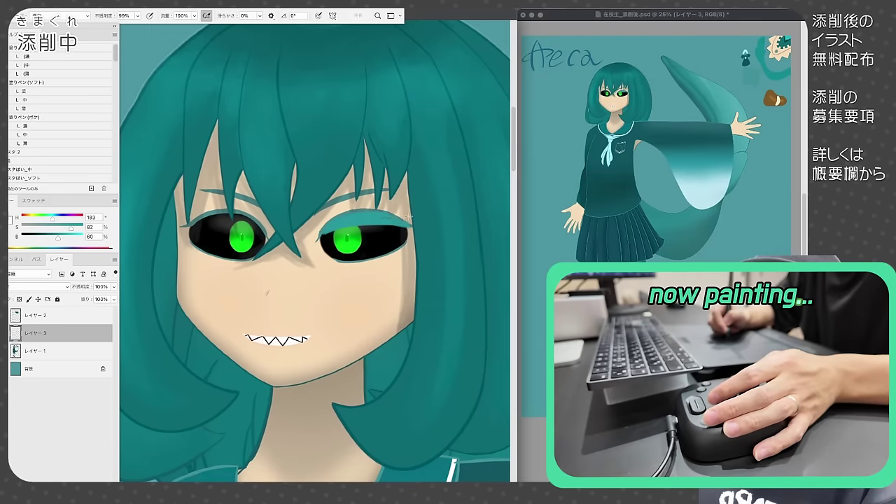
Repaint the right eye with a half-lowered teal upper lid and a reshaped black and green interior, using sampled colours.
mouse_move(329, 238)
left_mouse_down()
mouse_move(393, 258)
mouse_move(382, 242)
mouse_move(364, 255)
left_mouse_up()
left_click(350, 241, "alt")
left_click_drag(340, 229, 348, 250)
mouse_move(355, 211)
left_mouse_down()
mouse_move(399, 218)
mouse_move(392, 207)
mouse_move(366, 240)
mouse_move(343, 256)
mouse_move(333, 252)
left_mouse_up()
left_click_drag(391, 212, 421, 229)
left_click(384, 220, "alt")
Paint a matching drooping teal upper lid across the left eye.
left_click_drag(182, 228, 266, 228)
left_click(180, 228, "alt")
left_click(233, 220, "alt")
left_click_drag(214, 213, 197, 208)
Enlarge the left eye's green iris and repaint the black area around it with sampled colours.
left_click(241, 242, "alt")
mouse_move(217, 229)
left_mouse_down()
mouse_move(252, 235)
mouse_move(199, 243)
mouse_move(189, 221)
mouse_move(245, 258)
left_mouse_up()
left_click(199, 243, "alt")
left_click_drag(196, 239, 221, 256)
left_click(210, 238, "alt")
left_click_drag(238, 227, 243, 242)
mouse_move(220, 226)
left_mouse_down()
mouse_move(256, 226)
mouse_move(234, 262)
mouse_move(206, 257)
left_mouse_up()
Reshape the left eye's lower edge and inner corner with sampled skin and black tones.
left_click(246, 266, "alt")
left_click(201, 243, "alt")
left_click(263, 256, "alt")
left_click_drag(266, 234, 248, 256)
left_click(258, 234, "alt")
left_click(264, 256, "alt")
Add a new layer beneath the character, and touch up the left eyelid's inner edge and the skin under the right eye.
key("super+plus")
key("super+shift+alt+n")
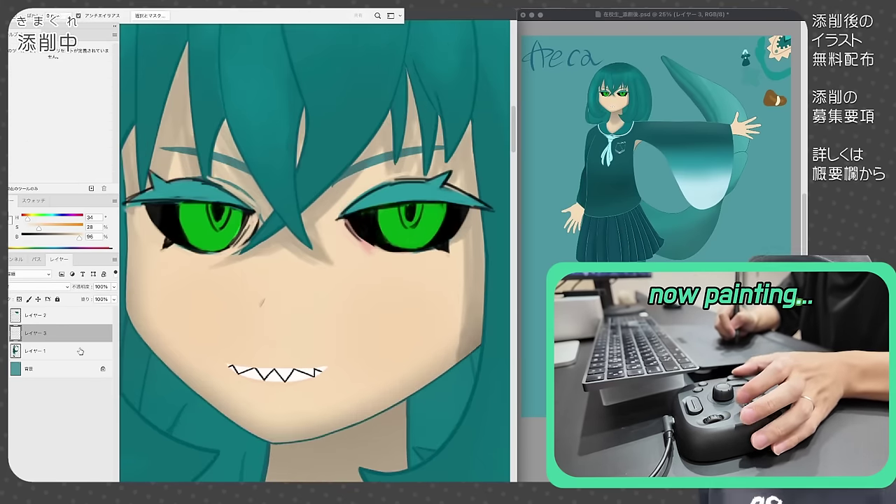
key("alt+bracketright")
left_click_drag(211, 175, 258, 204)
key("super+minus")
left_click(368, 246, "alt")
key("alt+bracketright")
left_click_drag(361, 253, 369, 252)
Cover the slanted eyebrows with sampled skin tone and redraw them as flatter teal eyebrows.
left_click(378, 186, "alt")
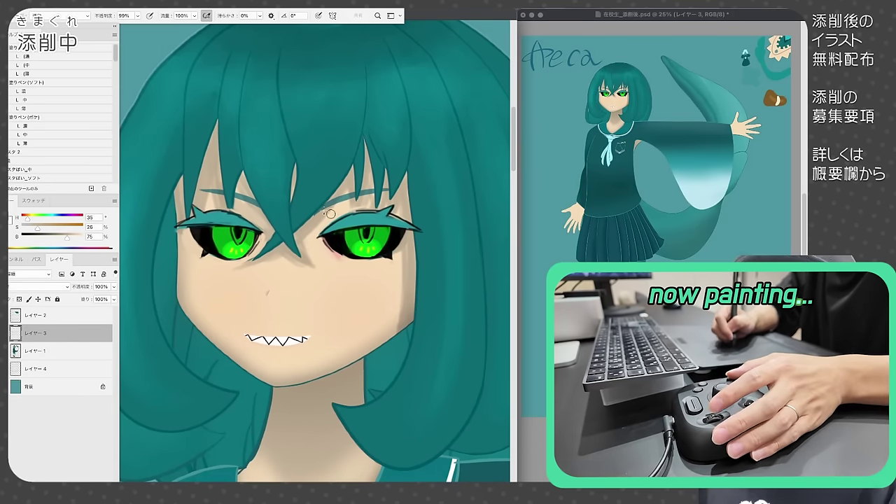
left_click_drag(378, 186, 411, 193)
left_click(238, 205, "alt")
mouse_move(237, 194)
left_mouse_down()
mouse_move(257, 208)
mouse_move(183, 195)
left_mouse_up()
left_click(246, 184, "alt")
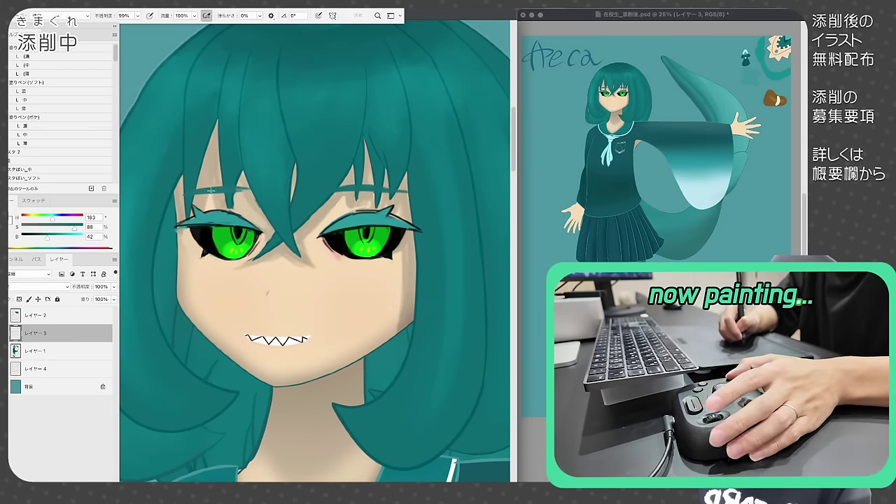
left_click(237, 202, "alt")
Compare the original face with the retouched eyes and eyebrows by repeatedly reverting and restoring the edits.
key("F12")
key("super+z")
key("super+shift+z")
key("ctrl+shift+z")
key("ctrl+z")
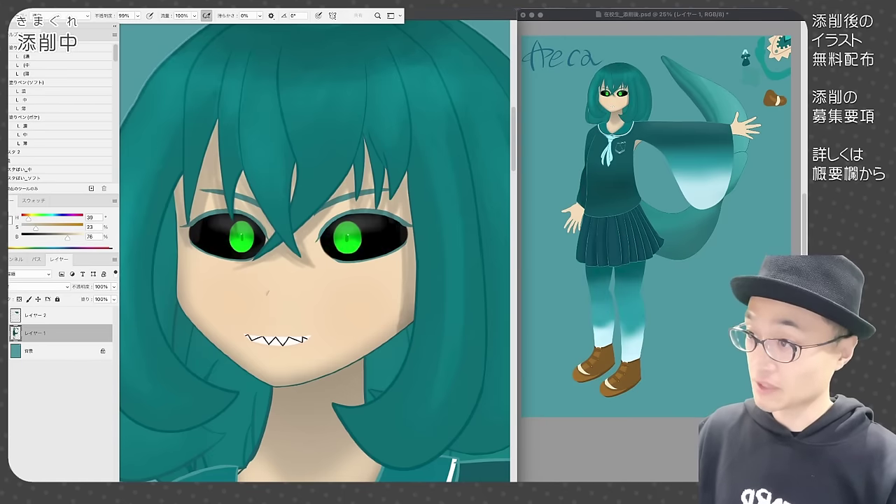
key("ctrl+shift+z")
key("ctrl+z")
key("ctrl+shift+z")
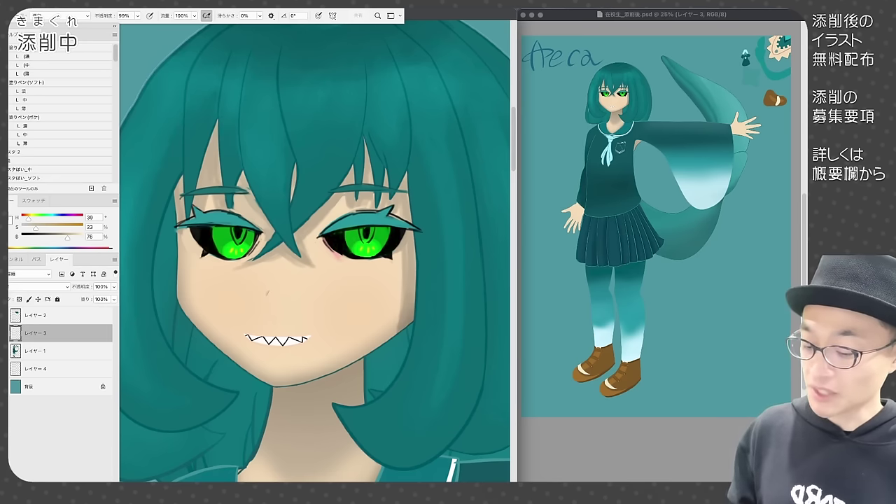
key("super+z")
key("super+z")
key("super+z")
key("super+z")
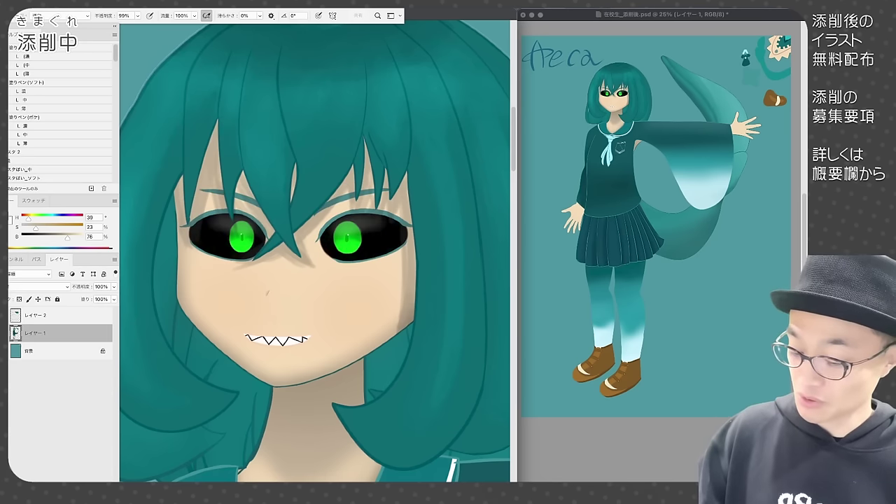
key("super+z")
key("super+shift+z")
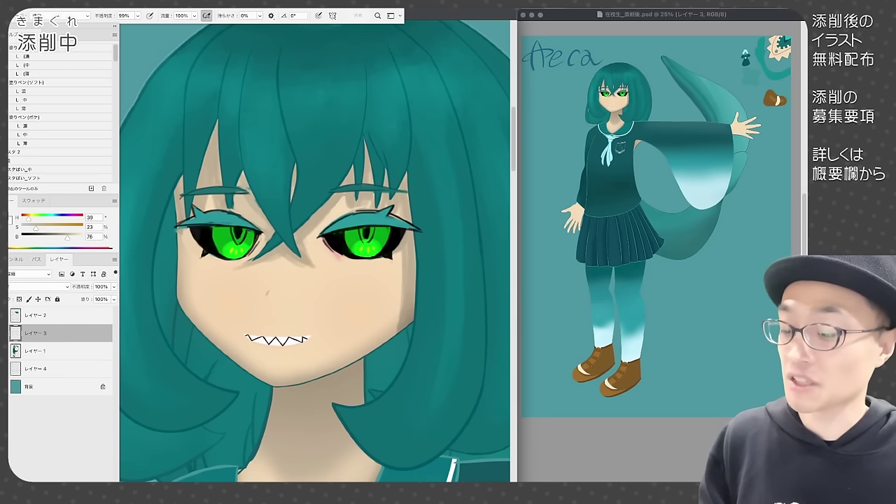
Replace the wide jagged mouth with a smaller open mouth that shows pointed teeth.
mouse_move(246, 337)
left_mouse_down()
mouse_move(282, 342)
mouse_move(307, 332)
mouse_move(293, 346)
mouse_move(272, 334)
left_mouse_up()
left_click(332, 245, "alt")
mouse_move(274, 329)
left_mouse_down()
mouse_move(305, 339)
mouse_move(271, 333)
left_mouse_up()
Slim the left side of the face and redraw the cheek and jaw contour with dark lines.
left_click_drag(170, 196, 204, 341)
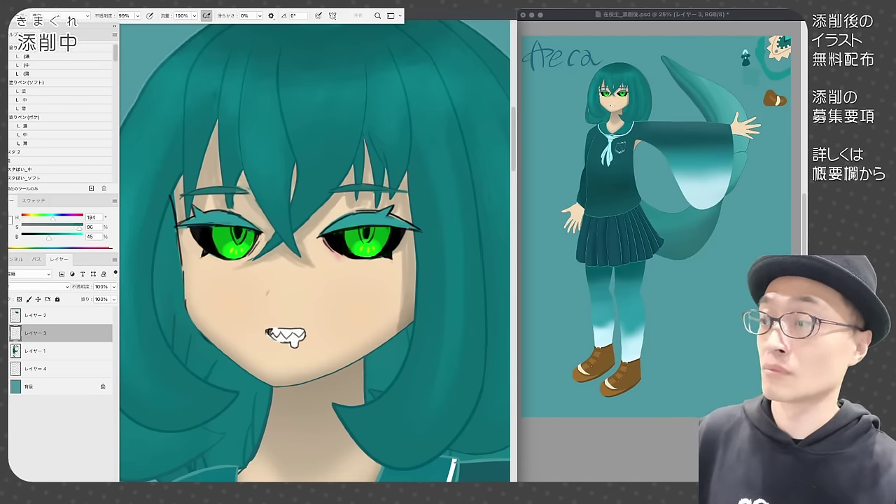
mouse_move(185, 307)
left_mouse_down()
mouse_move(233, 356)
mouse_move(287, 389)
mouse_move(386, 345)
left_mouse_up()
left_click_drag(171, 200, 185, 269)
left_click(189, 264, "alt")
left_click(184, 258, "alt")
left_click_drag(183, 257, 189, 319)
Add a fine crease above the right eyelid and clean up the mouth's corners with sampled colours.
left_click_drag(337, 215, 322, 221)
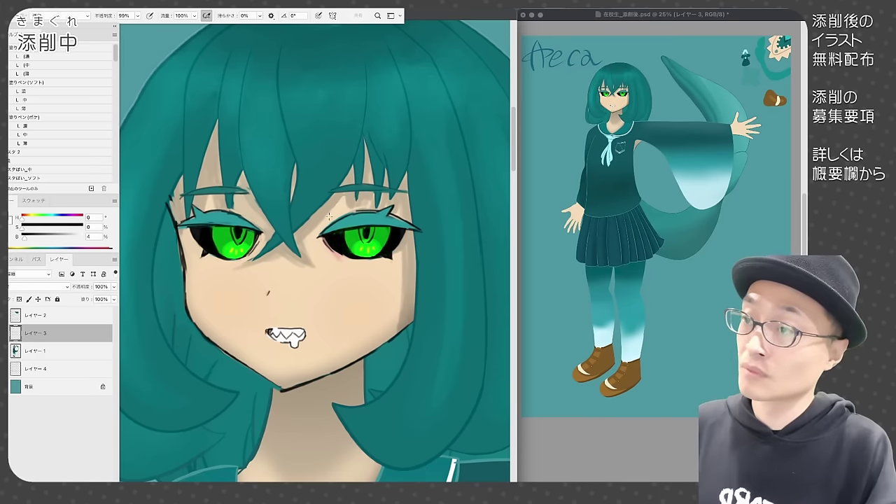
left_click(268, 331, "alt")
left_click(270, 330, "alt")
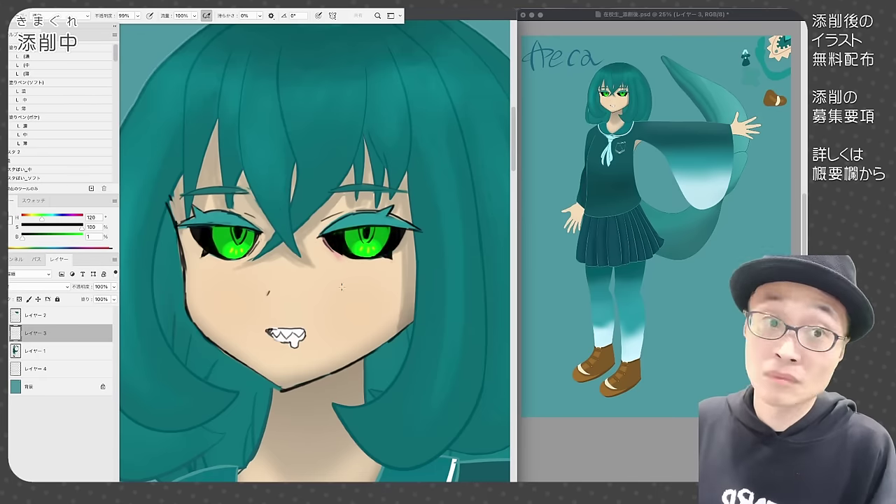
left_click(308, 322, "alt")
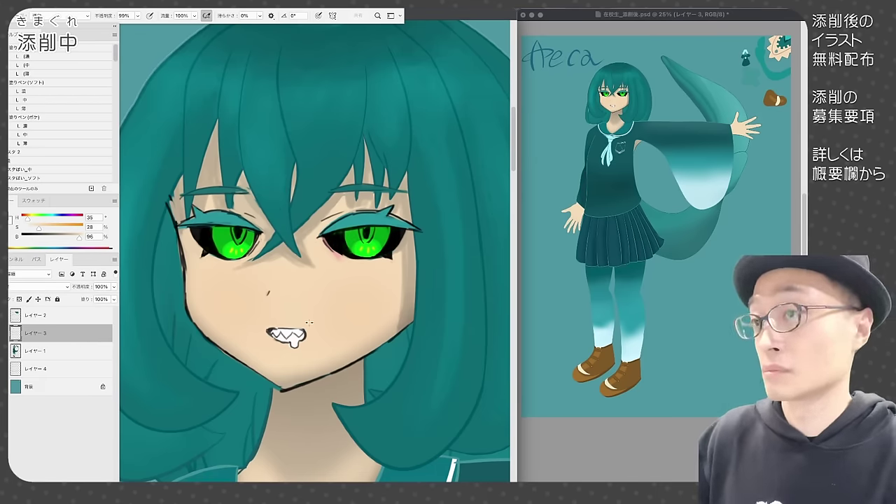
Compare the face before and after the mouth and jaw changes, ending with the edits restored.
key("super+comma")
key("super+comma")
key("super+comma")
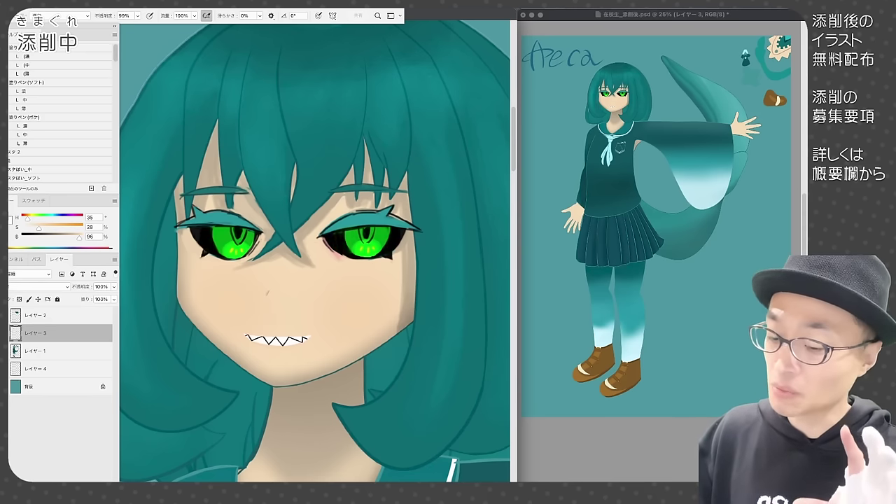
key("super+shift+z")
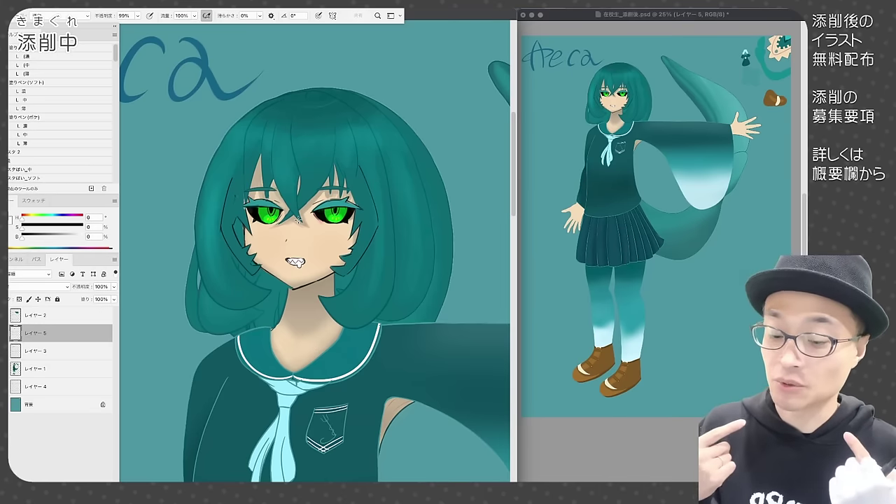
Repaint the fringe and forehead gaps above the right eye using sampled hair and skin colours.
left_click(297, 219, "alt")
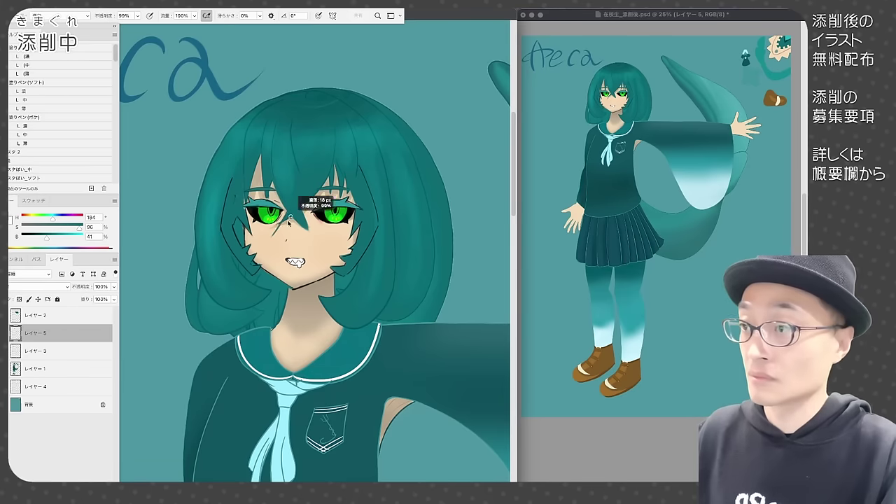
key("alt+[")
mouse_move(327, 173)
left_mouse_down()
mouse_move(312, 211)
mouse_move(334, 171)
mouse_move(331, 183)
left_mouse_up()
left_click(337, 186, "alt")
left_click(330, 166, "alt")
left_click(339, 186, "alt")
mouse_move(343, 193)
left_mouse_down()
mouse_move(342, 173)
mouse_move(343, 188)
left_mouse_up()
left_click(341, 166, "alt")
Simplify the fringe above the left eye and the crown into broader teal locks.
mouse_move(277, 256)
left_mouse_down()
mouse_move(319, 256)
mouse_move(311, 280)
left_mouse_up()
left_click(269, 148, "alt")
mouse_move(272, 153)
left_mouse_down()
mouse_move(263, 91)
mouse_move(277, 152)
left_mouse_up()
left_click(273, 95, "alt")
left_click_drag(269, 94, 290, 166)
left_click_drag(280, 133, 289, 175)
left_click_drag(245, 105, 234, 174)
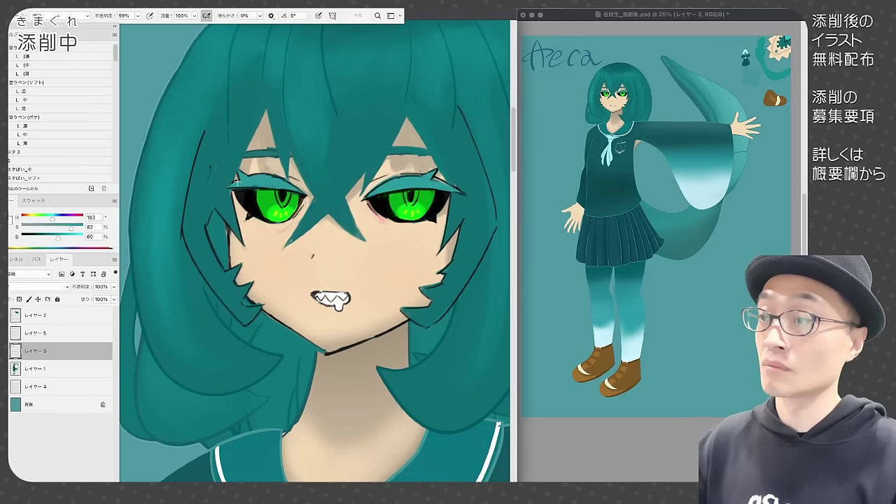
Paint pointed fringe locks down between the eyes, undoing the last stroke.
left_click(251, 201, "alt")
left_click_drag(354, 161, 356, 219)
left_click_drag(275, 81, 289, 242)
left_click(290, 235, "alt")
mouse_move(292, 211)
left_mouse_down()
mouse_move(310, 248)
mouse_move(286, 304)
mouse_move(365, 231)
left_mouse_up()
key("ctrl+z")
Outline the fringe locks around the right eye with dark lines on the top retouch layer.
key("alt+bracketright")
left_click_drag(405, 177, 364, 256)
left_click_drag(406, 176, 445, 228)
left_click_drag(410, 144, 405, 178)
Shape the central fringe tips in teal and outline the locks around the left eye.
left_click(332, 105, "alt")
mouse_move(324, 165)
left_mouse_down()
mouse_move(332, 119)
mouse_move(287, 184)
left_mouse_up()
left_click(291, 214, "alt")
left_click_drag(336, 203, 321, 246)
left_click_drag(344, 185, 323, 249)
left_click_drag(265, 169, 237, 232)
left_click_drag(261, 122, 231, 237)
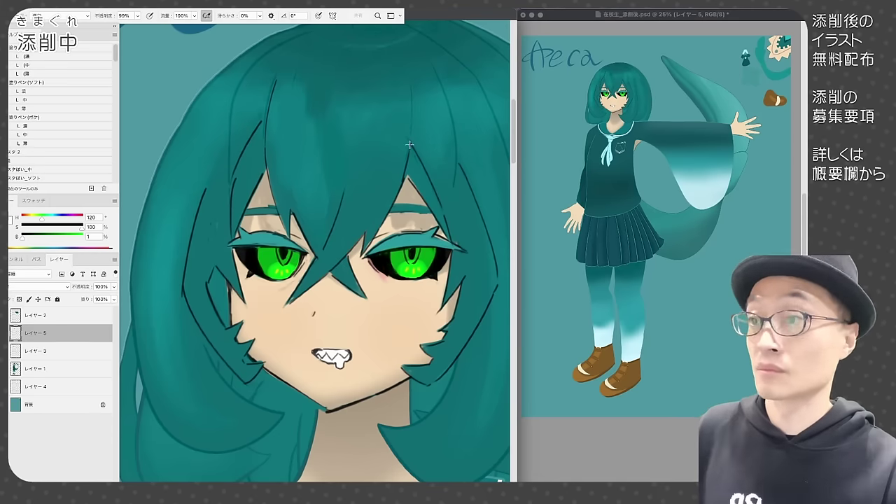
Finish the dark outlines on the fringe and the left jaw, and save the file.
left_click_drag(409, 113, 411, 147)
left_click_drag(265, 369, 328, 410)
key("super+minus")
key("super+plus")
left_click_drag(243, 152, 255, 194)
key("super+minus")
key("super+s")
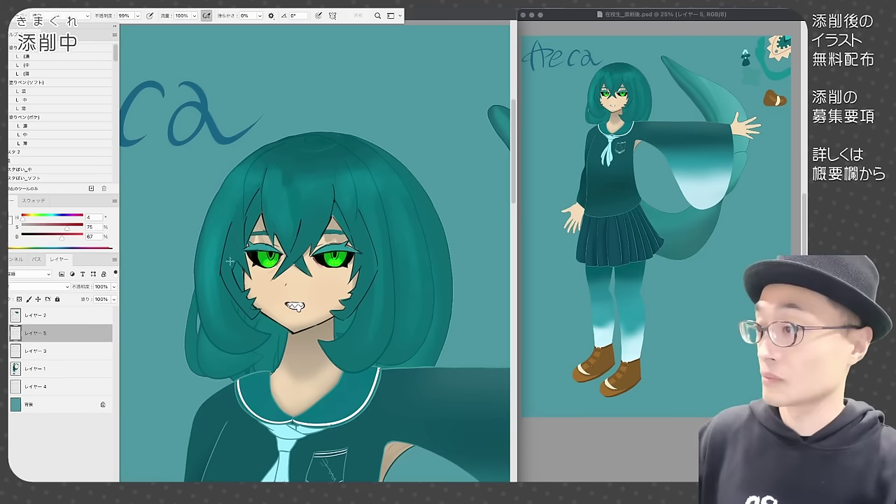
Select the inner hair areas beside the left cheek and right of the neck and colour them dark red.
key("w")
left_click(230, 261)
key("ctrl+d")
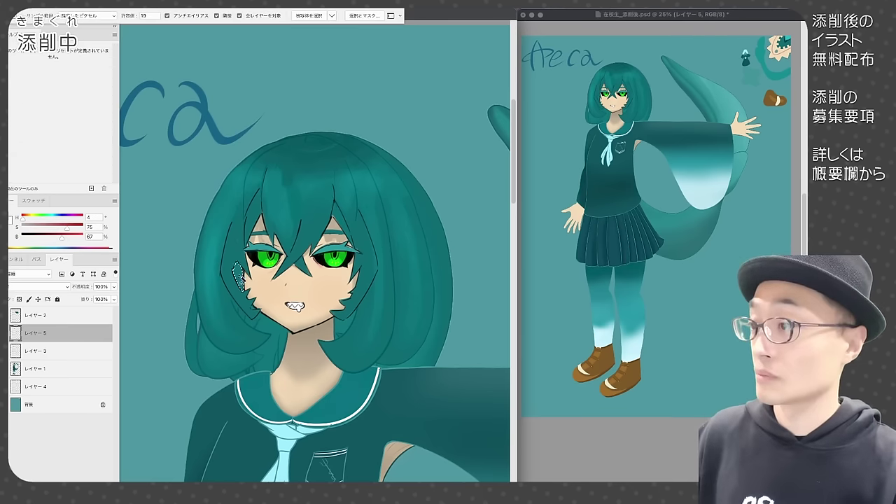
left_click(240, 276)
left_click(339, 332)
key("b")
key("ctrl+d")
left_click_drag(340, 332, 335, 337)
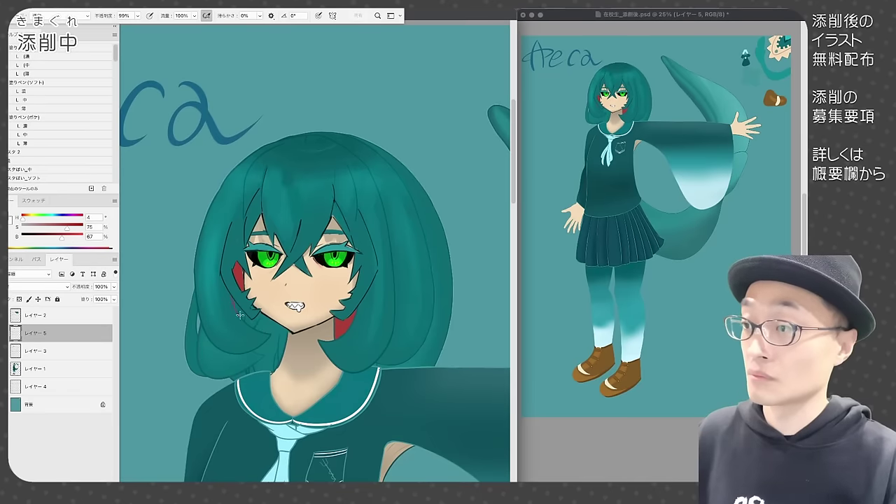
Fill the inner hair area below the left jaw with the same red, and reset the painting colours to default.
left_click(240, 315)
key("alt+Delete")
key("ctrl+d")
key("d")
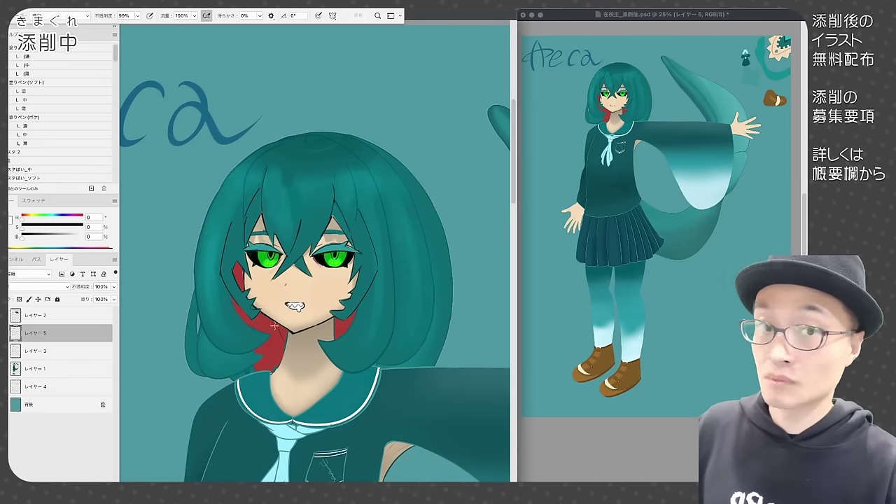
Draw black strand lines over the red inner hair and along the curled tips near the neck, and save the file.
left_click_drag(275, 325, 269, 344)
left_click_drag(351, 315, 338, 332)
left_click_drag(230, 292, 265, 332)
mouse_move(203, 319)
left_mouse_down()
mouse_move(269, 343)
mouse_move(271, 334)
left_mouse_up()
left_click_drag(318, 341, 346, 363)
key("ctrl+s")
left_click(290, 308, "ctrl")
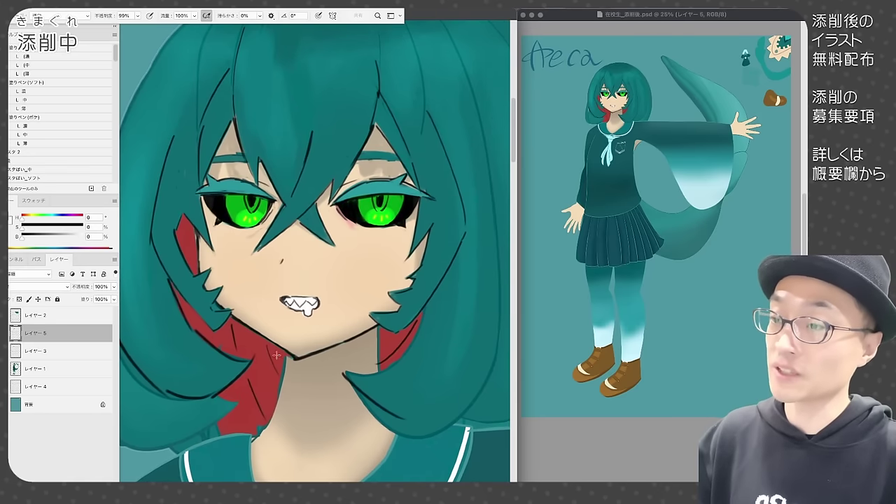
scroll(274, 285, "down", 2)
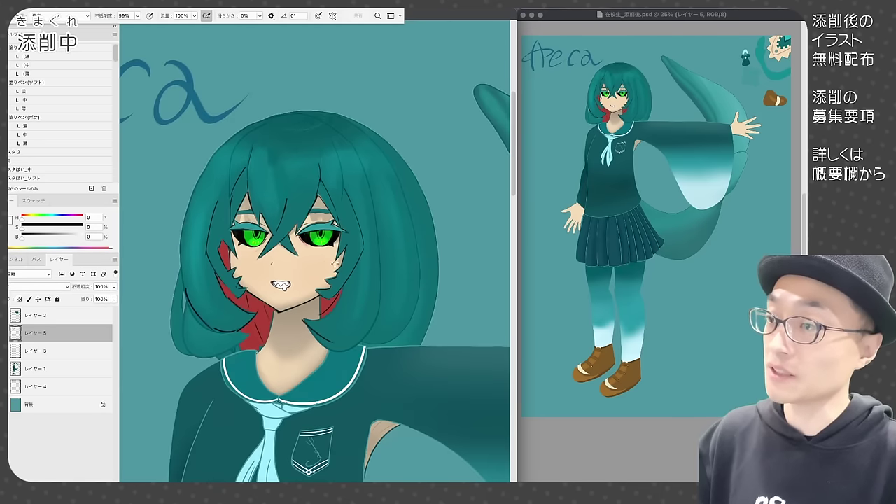
Merge the two retouch layers down into the character layer.
left_click(400, 264, "alt")
key("super+e")
key("super+e")
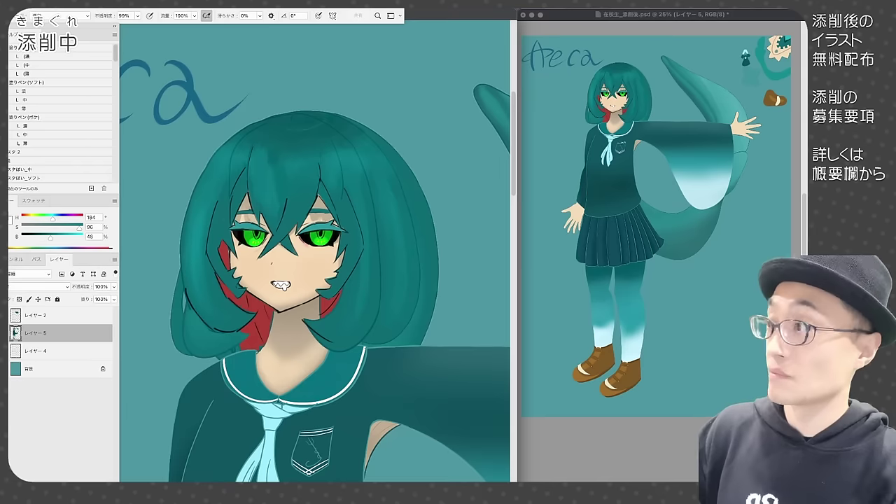
Lasso the head and hair onto a separate layer, lower the crown with Free Transform, and clear the remnants on the layer below.
key("l")
left_click_drag(192, 158, 259, 333)
key("super+shift+j")
key("super+t")
left_click(36, 351)
key("Delete")
left_click(37, 333)
Erase the outer edges of the hair on both sides to give it a slimmer silhouette.
key("e")
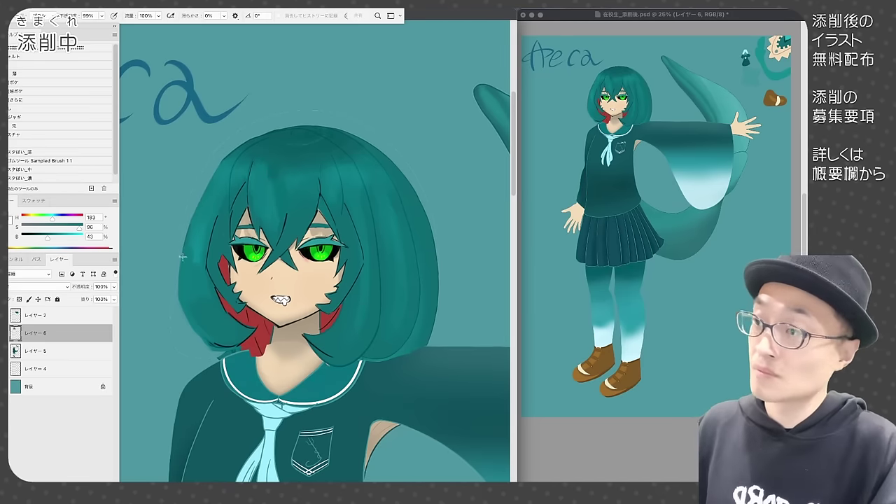
left_click_drag(199, 203, 179, 299)
left_click_drag(378, 143, 436, 323)
left_click_drag(435, 282, 371, 363)
left_click_drag(431, 274, 384, 345)
left_click_drag(358, 137, 388, 164)
Draw black contour lines along the left and right sides of the slimmed hair.
key("b")
key("d")
left_click_drag(227, 161, 177, 282)
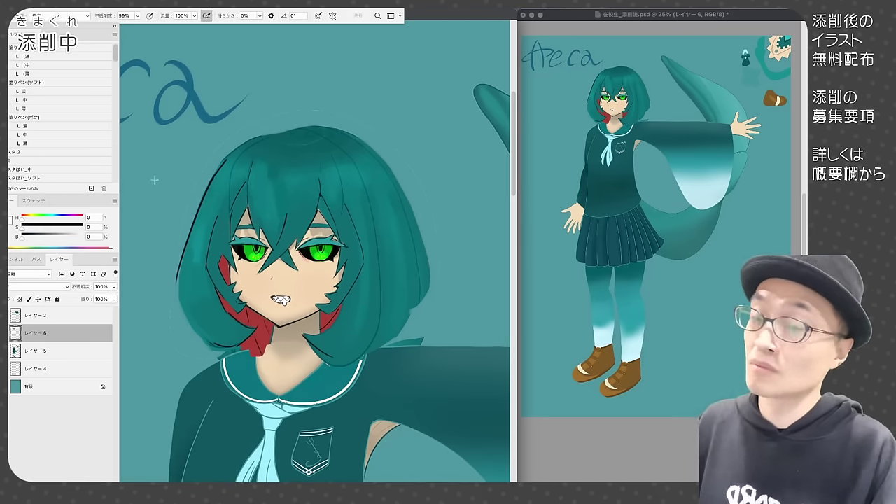
mouse_move(183, 252)
left_mouse_down()
mouse_move(189, 321)
mouse_move(228, 350)
left_mouse_up()
left_click_drag(385, 250, 362, 354)
left_click_drag(414, 235, 396, 329)
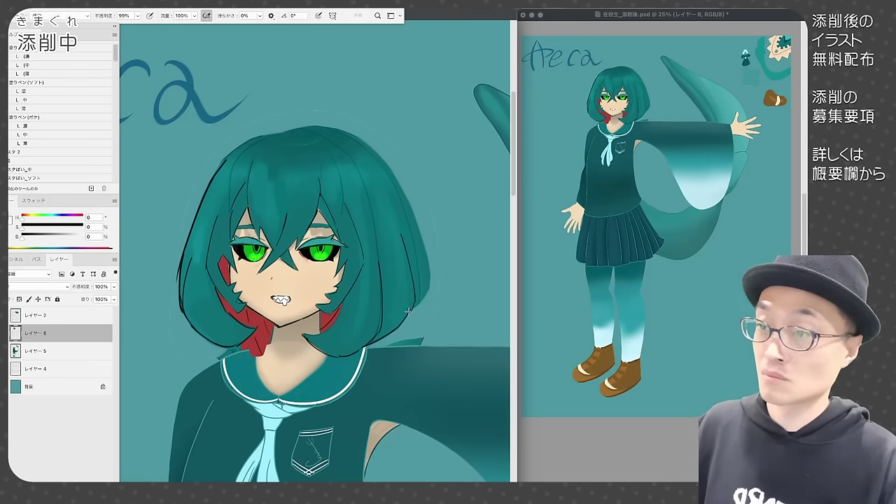
Erase stray edges on the right side of the hair and redraw its black contour up to the crown.
key("e")
left_click_drag(430, 264, 414, 308)
key("b")
left_click_drag(415, 210, 416, 301)
left_click_drag(346, 135, 375, 152)
Paint light teal highlights across the crown, the bangs and the right side of the hair.
left_click(260, 181, "alt")
left_click_drag(266, 172, 309, 186)
mouse_move(252, 193)
left_mouse_down()
mouse_move(236, 166)
mouse_move(248, 150)
left_mouse_up()
left_click_drag(325, 189, 367, 148)
left_click_drag(245, 156, 261, 143)
mouse_move(236, 158)
left_mouse_down()
mouse_move(299, 133)
mouse_move(370, 150)
left_mouse_up()
left_click_drag(370, 154, 421, 245)
Trim the left edge of the hair and redraw the dark contour over the crown and down the right side.
key("e")
left_click_drag(219, 182, 183, 272)
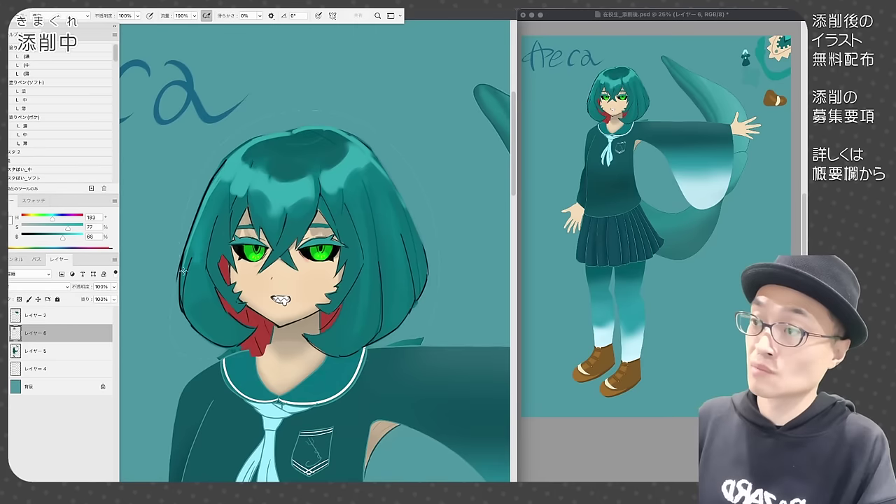
left_click(426, 257, "alt")
left_click_drag(371, 150, 428, 267)
mouse_move(227, 158)
left_mouse_down()
mouse_move(361, 129)
mouse_move(364, 143)
left_mouse_up()
Draw black lines around the red inner hair and along the chin and neck.
left_click(224, 272, "alt")
left_click_drag(228, 262, 232, 285)
left_click_drag(270, 342, 274, 350)
left_click(279, 327, "alt")
left_click_drag(278, 327, 277, 364)
mouse_move(319, 312)
left_mouse_down()
mouse_move(319, 333)
mouse_move(252, 361)
left_mouse_up()
Paint red inner hair with a dark outline beneath the hair tips on the right side, and save the file.
left_click(263, 337, "alt")
left_click(278, 326, "alt")
left_click_drag(352, 354, 374, 341)
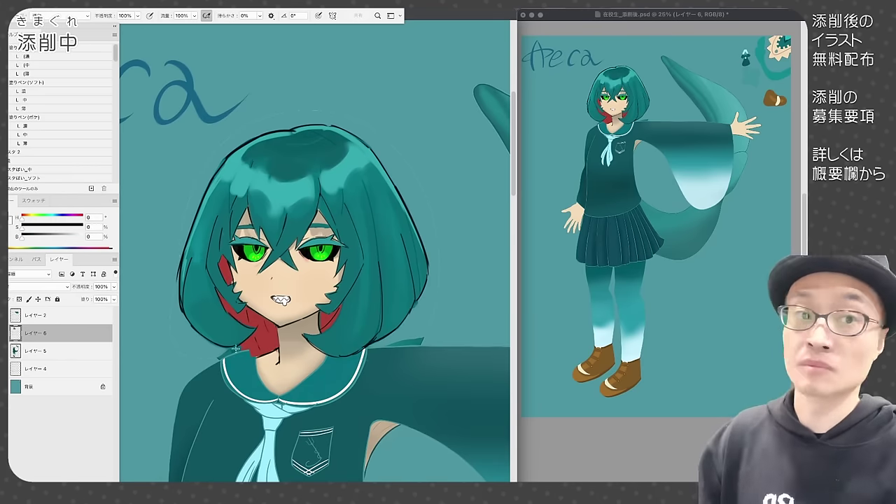
left_click(264, 337, "alt")
mouse_move(420, 302)
left_mouse_down()
mouse_move(389, 344)
mouse_move(376, 346)
left_mouse_up()
left_click(278, 326, "alt")
key("ctrl+s")
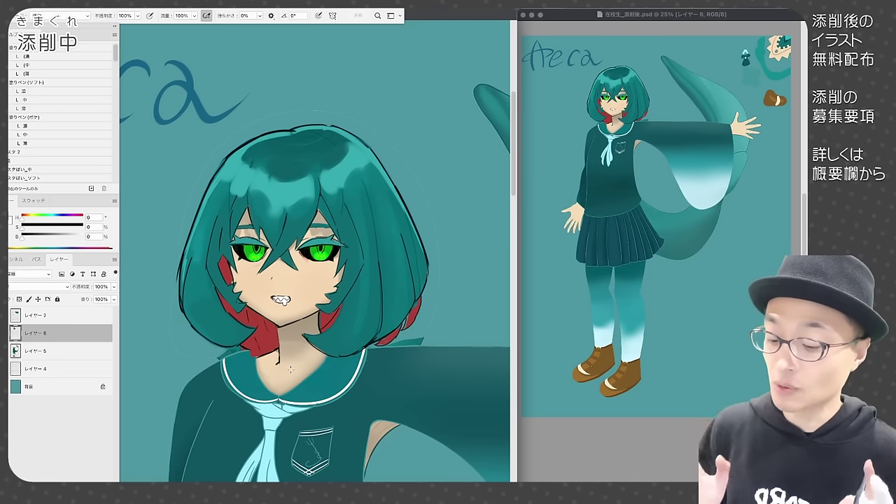
Paint a small red heart hair clip with a black outline on the bangs above the eye on the right.
left_click_drag(700, 422, 624, 124)
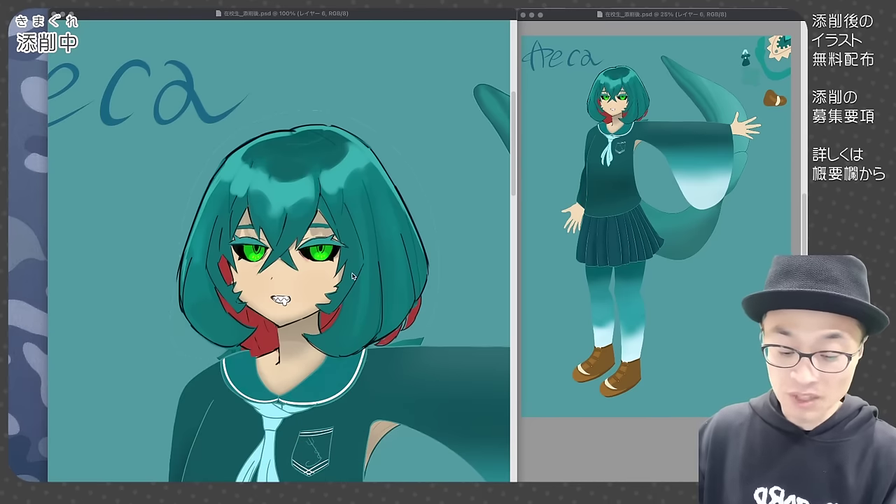
key("Tab")
left_click(259, 321, "alt")
mouse_move(329, 211)
left_mouse_down()
mouse_move(316, 202)
mouse_move(341, 198)
mouse_move(330, 215)
mouse_move(316, 207)
left_mouse_up()
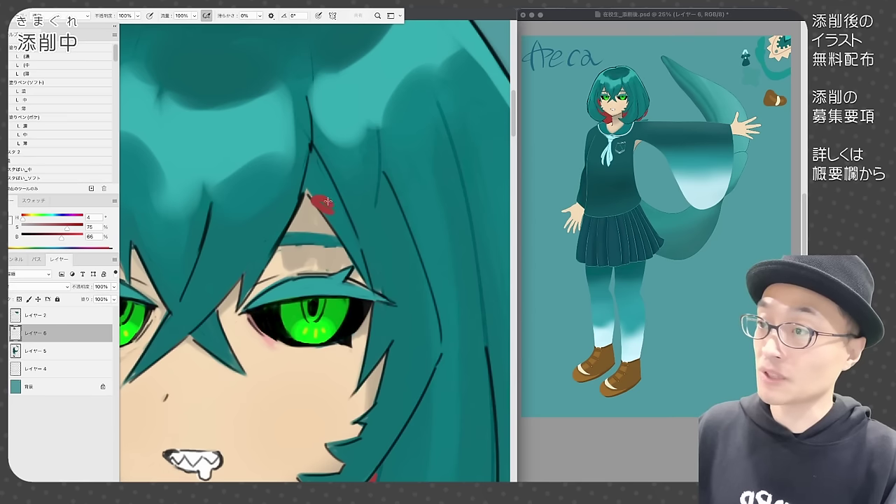
key("d")
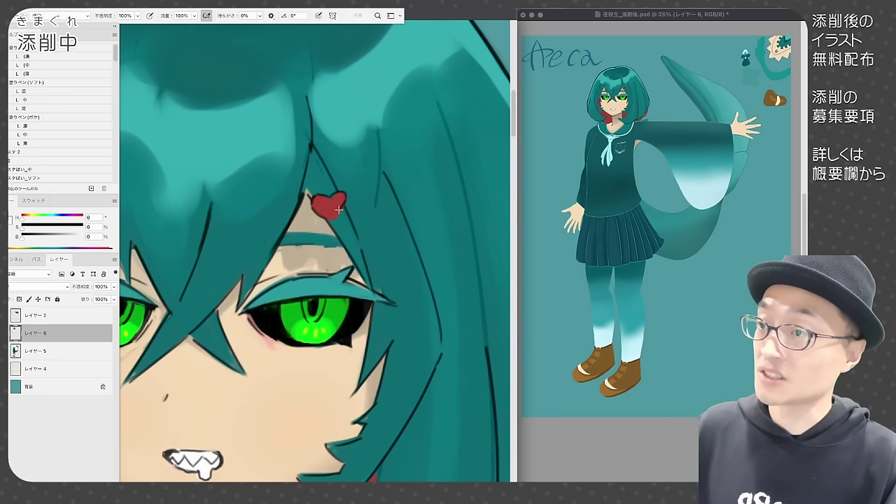
Remove the raised sleeve with its hand and the lower part of the tail from レイヤー 5, erasing the remnants.
key("super+minus")
key("super+minus")
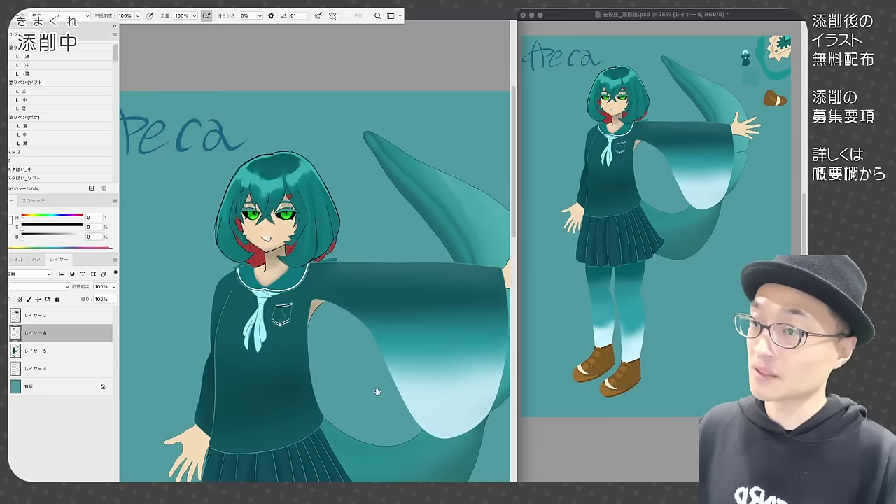
left_click_drag(378, 392, 312, 335)
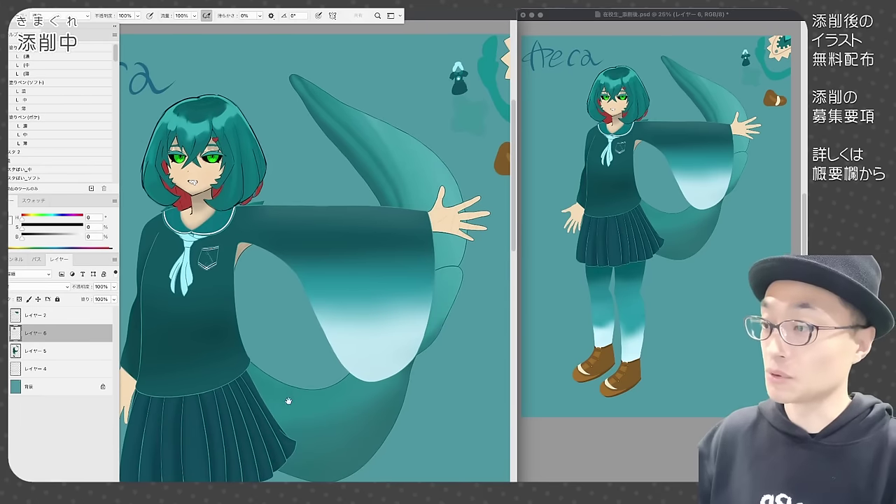
left_click_drag(288, 400, 319, 330)
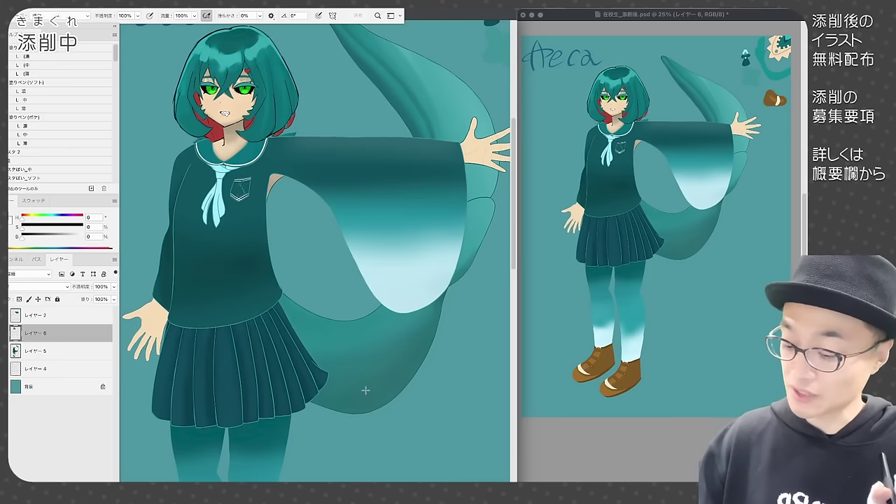
left_click(334, 326, "super")
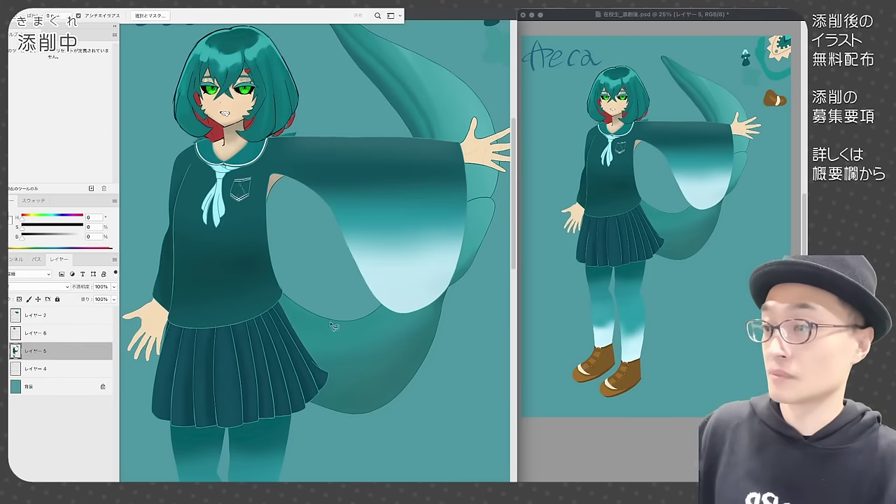
key("l")
left_click_drag(334, 326, 442, 388)
key("Delete")
mouse_move(469, 271)
left_mouse_down()
mouse_move(451, 280)
mouse_move(442, 231)
left_mouse_up()
key("e")
key("super+minus")
Outline a new tail curving down from behind the shoulder and up to its tip, and fill it with teal.
key("b")
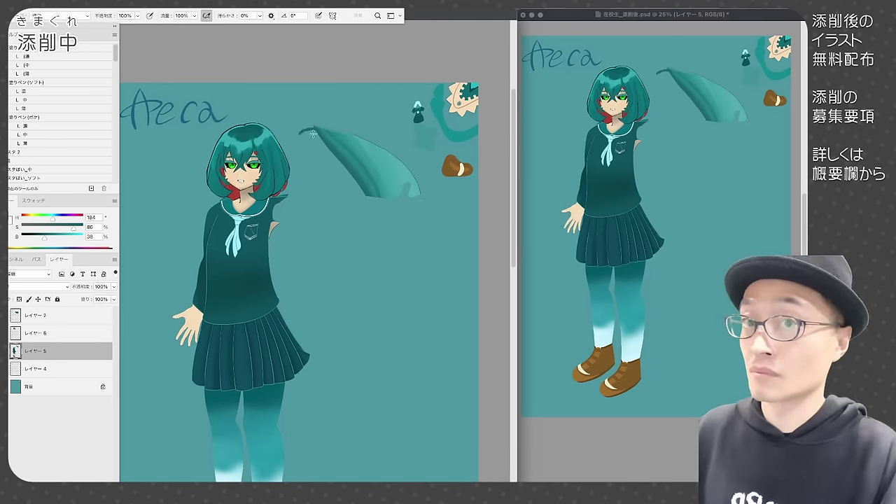
left_click_drag(328, 130, 292, 142)
mouse_move(357, 141)
left_mouse_down()
mouse_move(406, 175)
mouse_move(391, 229)
left_mouse_up()
mouse_move(374, 206)
left_mouse_down()
mouse_move(375, 235)
mouse_move(400, 242)
left_mouse_up()
mouse_move(282, 185)
left_mouse_down()
mouse_move(316, 250)
mouse_move(361, 263)
mouse_move(402, 245)
left_mouse_up()
mouse_move(398, 256)
left_mouse_down()
mouse_move(425, 242)
mouse_move(383, 266)
left_mouse_up()
left_click_drag(369, 252, 360, 222)
key("w")
left_click(336, 252)
left_click_drag(289, 182, 278, 228)
left_click(305, 211)
Refine the new tail's body, inner curve and underside with additional brush strokes.
key("super+plus")
left_click_drag(314, 148, 359, 253)
left_click_drag(359, 253, 302, 252)
mouse_move(224, 220)
left_mouse_down()
mouse_move(274, 275)
mouse_move(324, 288)
mouse_move(396, 265)
left_mouse_up()
mouse_move(412, 245)
left_mouse_down()
mouse_move(445, 235)
mouse_move(396, 274)
left_mouse_up()
mouse_move(349, 205)
left_mouse_down()
mouse_move(342, 248)
mouse_move(366, 242)
left_mouse_up()
mouse_move(285, 217)
left_mouse_down()
mouse_move(310, 243)
mouse_move(338, 250)
left_mouse_up()
left_click_drag(302, 92, 371, 202)
Draw the pointed tail tip and dark contour lines along the tail's upper and outer edges.
key("e")
key("b")
left_click_drag(245, 91, 294, 87)
mouse_move(278, 65)
left_mouse_down()
mouse_move(339, 78)
mouse_move(439, 201)
left_mouse_up()
left_click_drag(437, 196, 416, 237)
left_click_drag(403, 151, 418, 217)
left_click_drag(350, 100, 403, 151)
Paint light teal highlights and shading on the upper tail and touch up the areas around the fins.
left_click(399, 214, "alt")
key("w")
key("b")
left_click_drag(381, 192, 431, 171)
mouse_move(402, 154)
left_mouse_down()
mouse_move(353, 124)
mouse_move(402, 133)
left_mouse_up()
left_click_drag(301, 78, 360, 109)
left_click(350, 115, "alt")
mouse_move(316, 252)
left_mouse_down()
mouse_move(362, 248)
mouse_move(321, 253)
left_mouse_up()
left_click(436, 242, "alt")
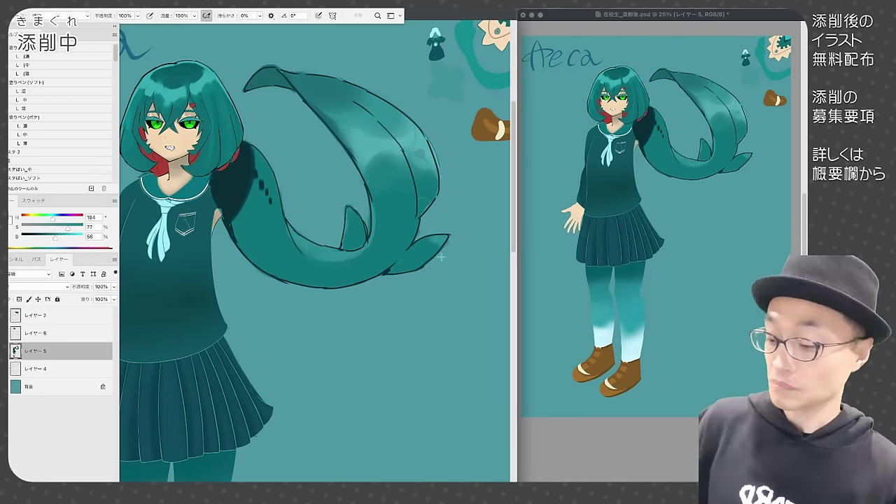
Toggle the visibility of レイヤー 2 and try adjusting that layer's artwork with Free Transform.
key("super+minus")
left_click(3, 315)
left_click(42, 315)
key("super+t")
left_click_drag(470, 210, 469, 232)
left_click_drag(416, 261, 424, 282)
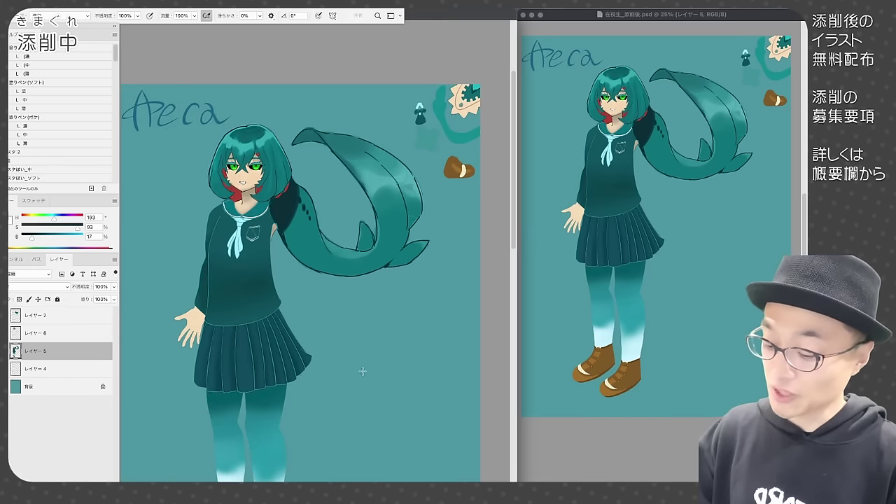
Compare the original illustration with the retouched version by stepping between history states.
key("ctrl+shift+z")
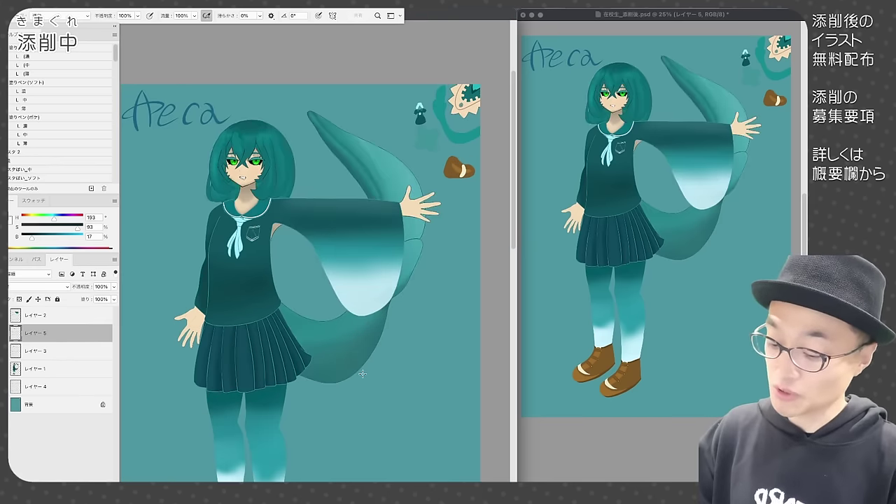
key("ctrl+z")
key("ctrl+shift+z")
key("ctrl+z")
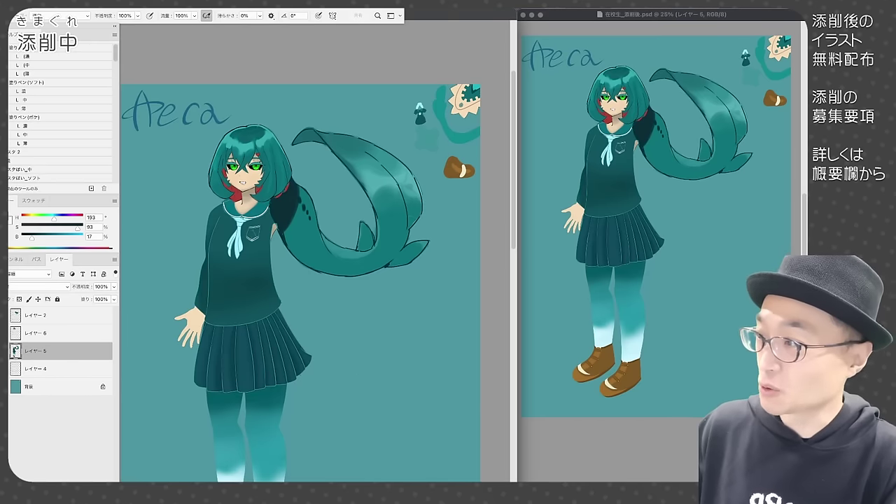
key("ctrl+shift+z")
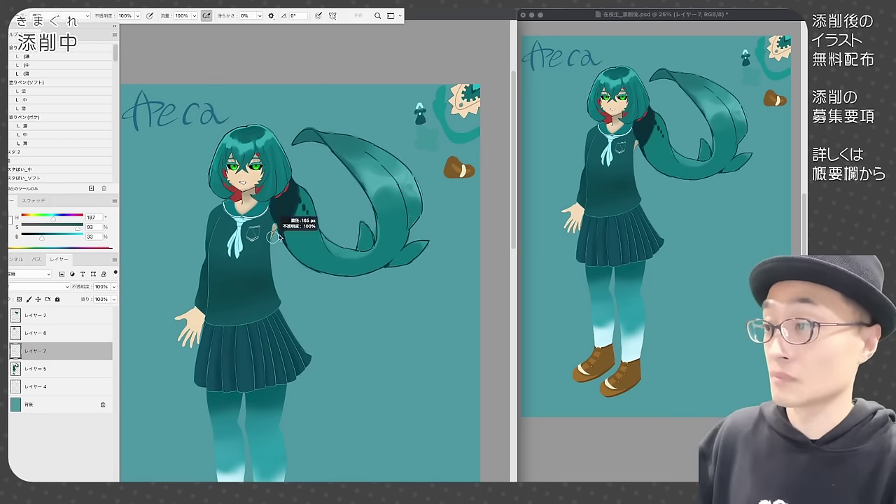
Paint the base of a long, wide dark teal sleeve hanging down the right side on レイヤー 7.
left_click_drag(274, 215, 294, 374)
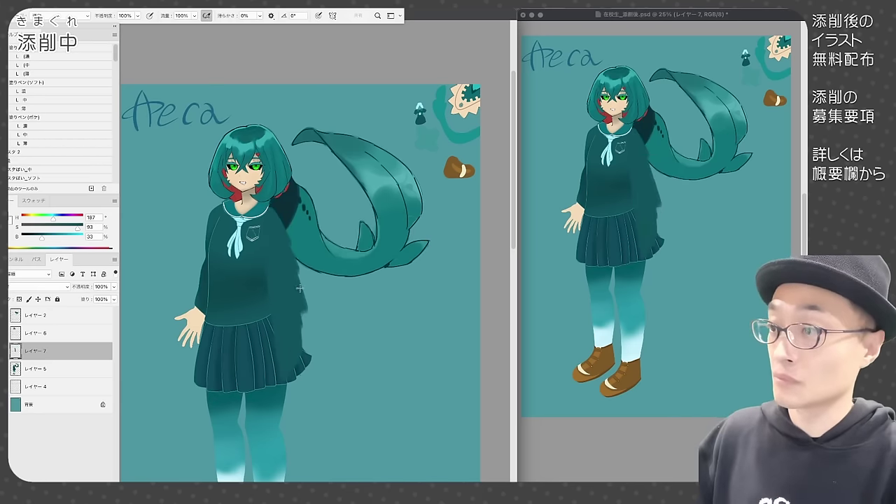
left_click_drag(308, 280, 305, 389)
left_click_drag(300, 368, 313, 399)
mouse_move(306, 217)
left_mouse_down()
mouse_move(326, 378)
mouse_move(300, 392)
left_mouse_up()
Clear the original left forearm and hand from レイヤー 5 and add a new layer below the sleeve layer.
left_click(36, 368)
mouse_move(206, 280)
left_mouse_down()
mouse_move(189, 310)
mouse_move(214, 210)
mouse_move(212, 284)
mouse_move(193, 259)
mouse_move(187, 298)
left_mouse_up()
left_click(36, 351)
left_click(36, 369)
key("super+shift+n")
left_click(37, 351)
Lock the transparency of レイヤー 7 and shade both wide sleeves with a gradient from dark teal to pale cyan.
left_click(19, 299)
mouse_move(228, 190)
left_mouse_down()
mouse_move(213, 227)
mouse_move(237, 301)
left_mouse_up()
left_click_drag(210, 241, 227, 311)
left_click_drag(297, 266, 314, 392)
mouse_move(315, 280)
left_mouse_down()
mouse_move(299, 363)
mouse_move(320, 306)
mouse_move(316, 183)
mouse_move(320, 348)
left_mouse_up()
left_click_drag(316, 305, 286, 294)
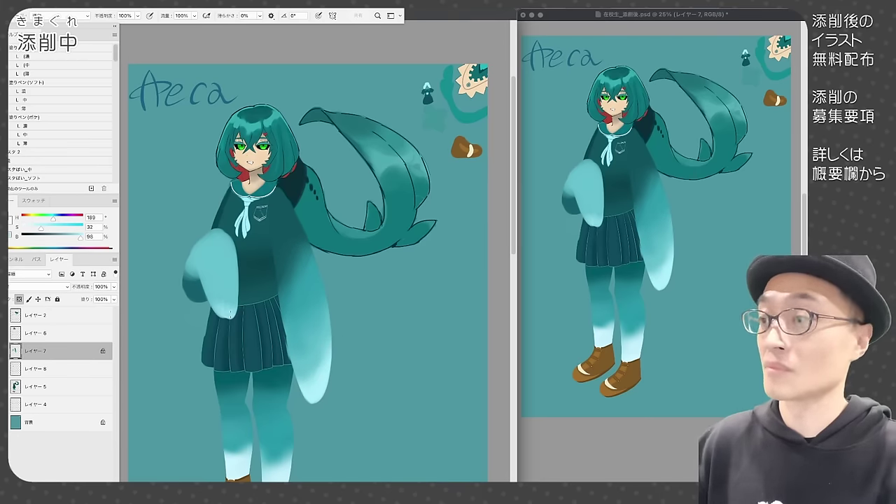
left_click_drag(227, 301, 235, 316)
Unlock the transparency of レイヤー 7 and draw a dark contour around the hanging right sleeve.
left_click(260, 245, "alt")
left_click(16, 169)
left_click(15, 160)
left_click(264, 113, "alt")
left_click(19, 299)
mouse_move(307, 240)
left_mouse_down()
mouse_move(328, 320)
mouse_move(324, 390)
left_mouse_up()
key("e")
key("b")
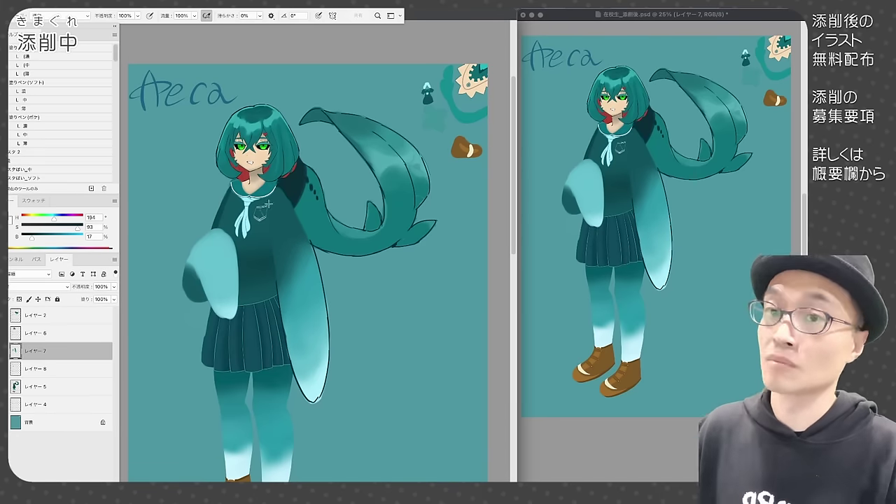
Draw dark contours on the right shoulder and around the left arm and sleeve opening, and save the file.
left_click_drag(294, 209, 311, 243)
mouse_move(225, 204)
left_mouse_down()
mouse_move(213, 230)
mouse_move(238, 266)
left_mouse_up()
left_click_drag(238, 261, 233, 319)
left_click_drag(199, 269, 232, 318)
mouse_move(191, 252)
left_mouse_down()
mouse_move(185, 284)
mouse_move(218, 229)
left_mouse_up()
left_click(185, 280, "alt")
key("super+s")
Compare the illustration before and after the sleeve changes by stepping back and forth through the history.
key("super+z")
key("super+z")
key("super+z")
key("super+z")
key("super+z")
key("super+z")
key("super+z")
key("super+z")
key("super+shift+z")
key("super+shift+z")
key("super+shift+z")
key("super+shift+z")
key("super+shift+z")
key("super+shift+z")
key("super+shift+z")
key("super+shift+z")
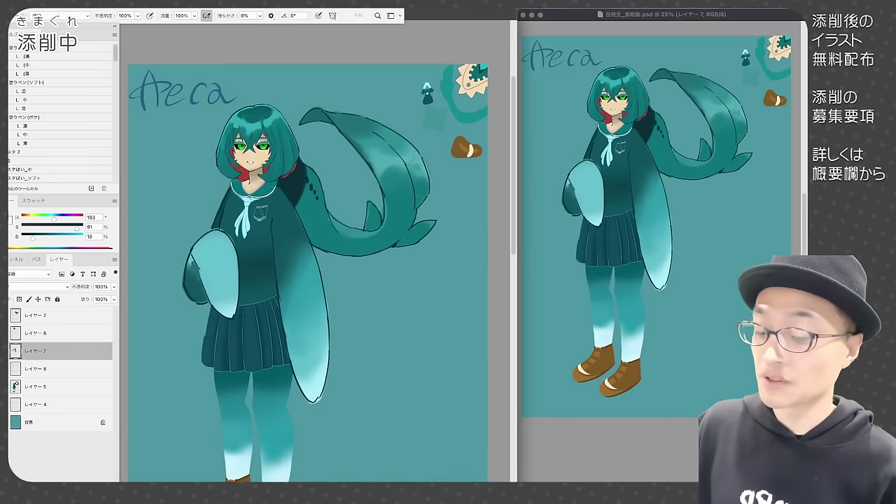
key("ctrl+z")
key("ctrl+shift+z")
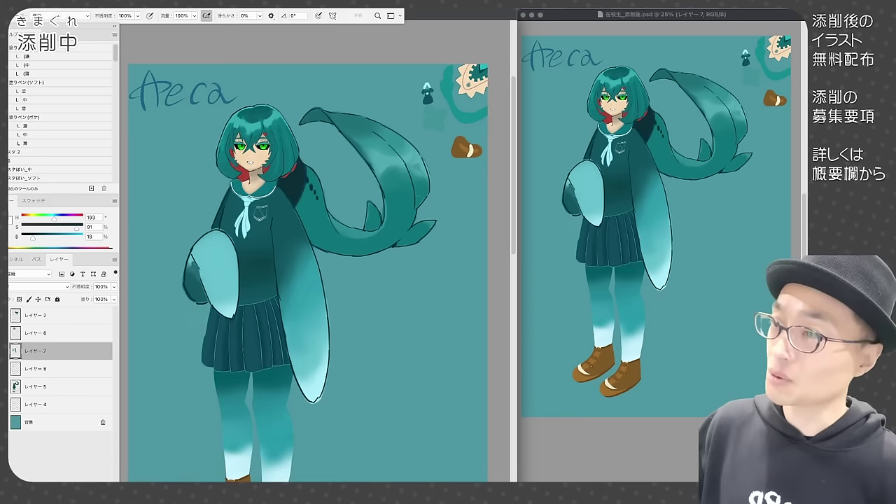
Lasso the skirt on レイヤー 5, move it to its own layer and reshape it smaller and shorter.
key("l")
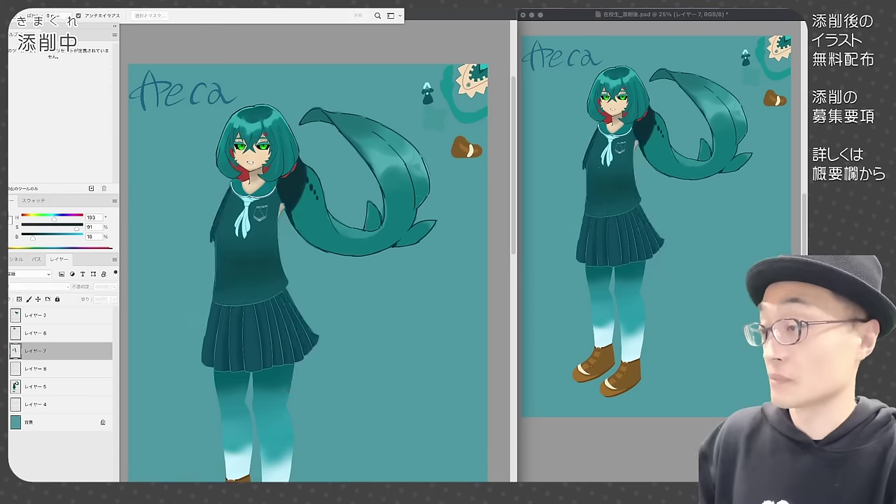
left_click(37, 386)
left_click_drag(228, 315, 233, 312)
key("super+j")
left_click_drag(318, 339, 327, 315)
key("e")
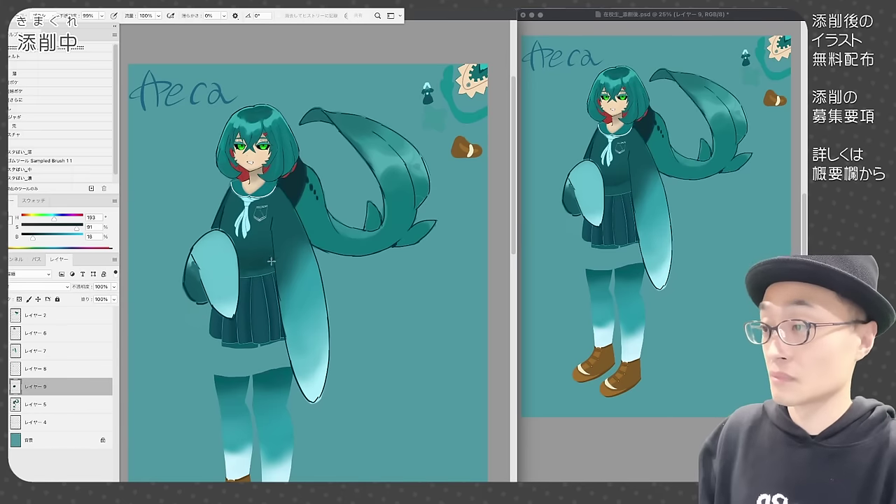
Erase the skirt layer's overlap at the waist and darken the skirt with Curves.
left_click_drag(272, 266, 242, 274)
key("super+m")
left_click_drag(791, 238, 791, 257)
left_click_drag(826, 137, 751, 271)
key("Return")
Widen the skirt's hem with brush strokes in the skirt's sampled dark colour.
key("b")
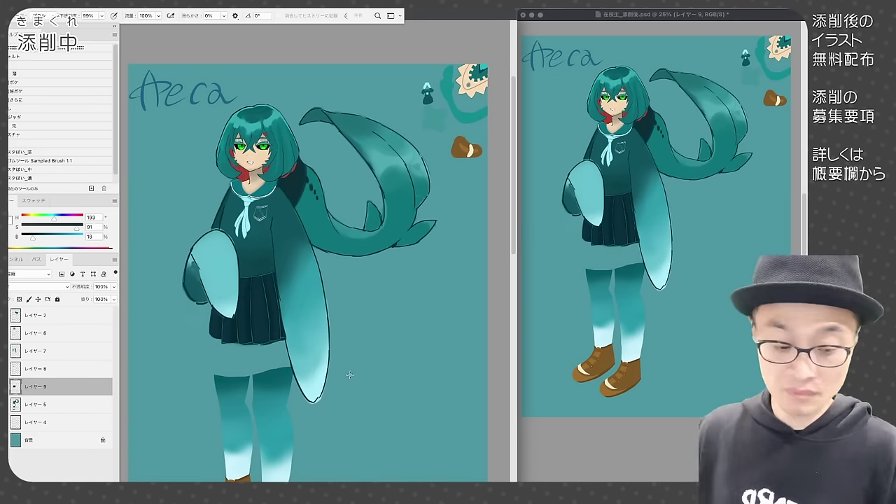
left_click(263, 293, "alt")
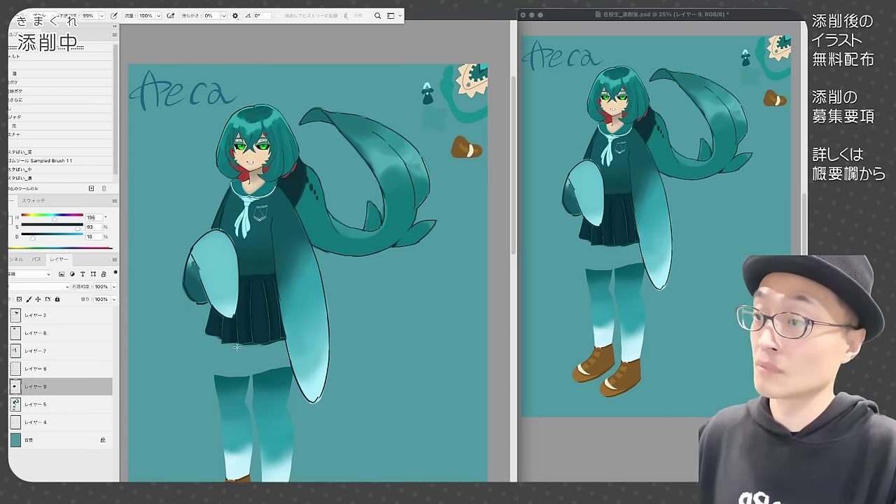
key("b")
Select the sweater with the Magic Wand, brush sampled shading over its lower part, deselect and save the file.
key("w")
left_click(260, 242)
key("b")
left_click(263, 263, "alt")
left_click_drag(245, 253, 257, 234)
key("super+d")
left_click(271, 269, "alt")
key("super+s")
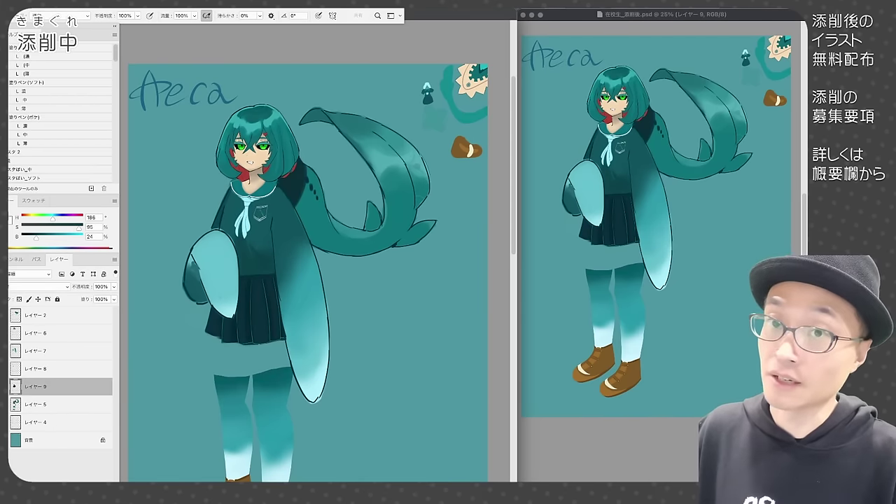
Compare the long original skirt with the shortened dark one by stepping back and forth through the history.
key("super+z")
key("super+shift+z")
key("ctrl+z")
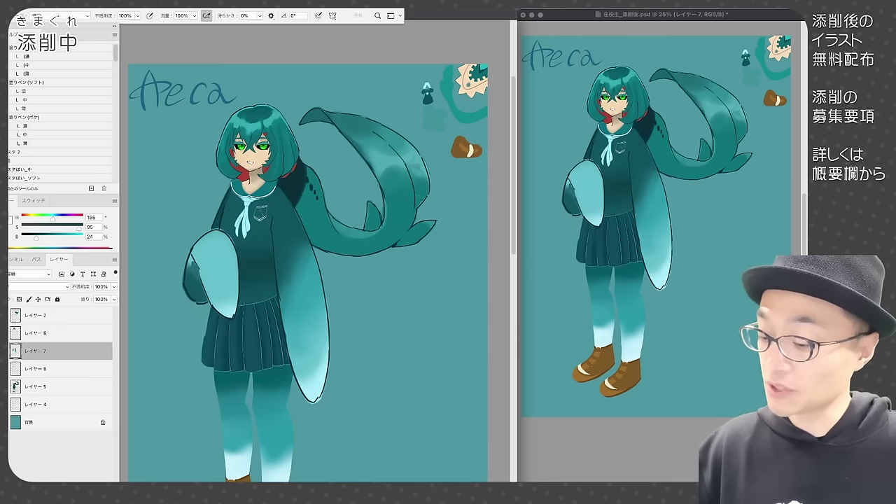
key("ctrl+shift+z")
key("ctrl+z")
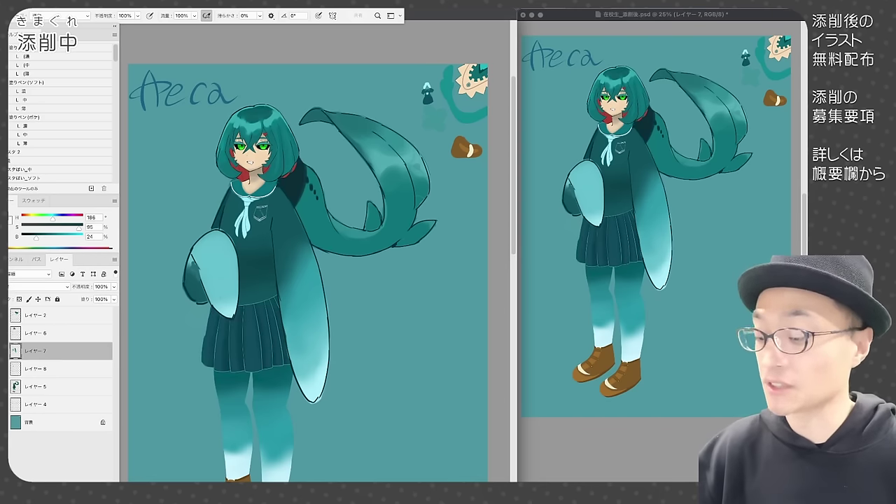
key("ctrl+shift+z")
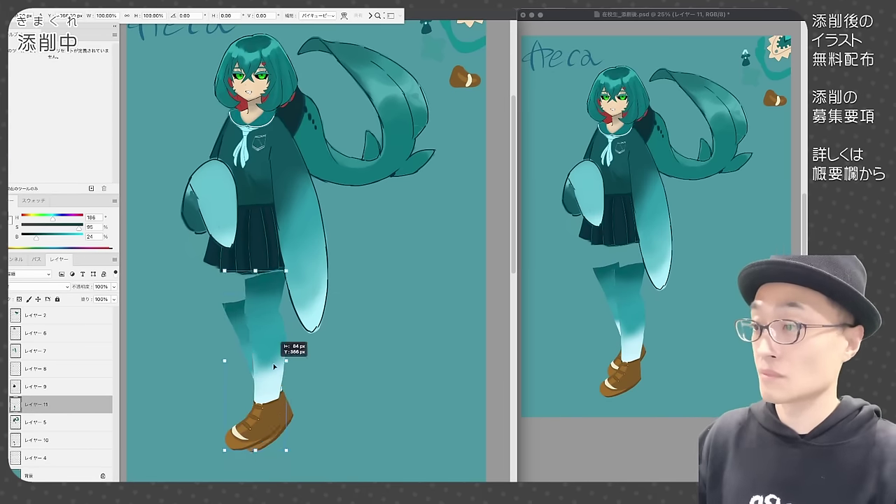
Move the front leg on レイヤー 11 across the back leg, paint its shoe pointing forward and recolour the leg with transparency locked.
mouse_move(289, 345)
left_mouse_down()
mouse_move(255, 263)
mouse_move(274, 343)
left_mouse_up()
left_click_drag(250, 438, 245, 476)
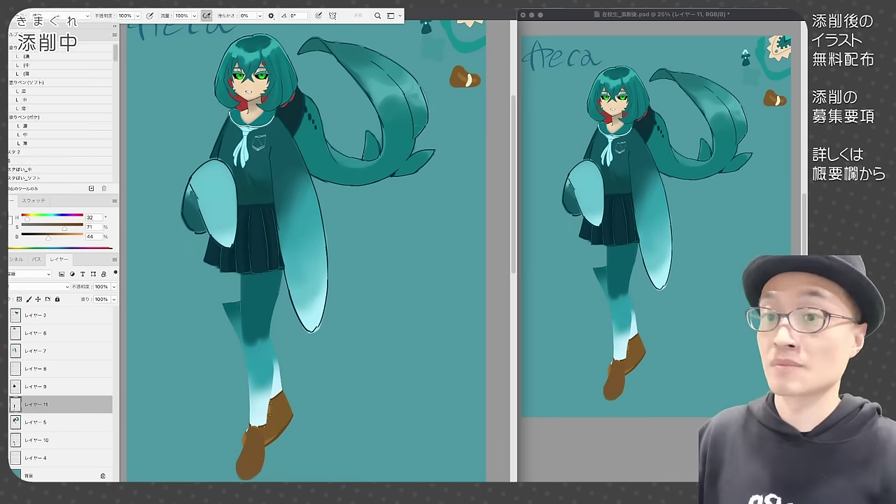
key("slash")
left_click_drag(257, 419, 262, 312)
left_click(261, 297, "alt")
Paint in the back leg on レイヤー 10 from the skirt's hem down to the ankle.
left_click(42, 440)
left_click_drag(280, 364, 274, 428)
mouse_move(223, 274)
left_mouse_down()
mouse_move(242, 355)
mouse_move(245, 319)
mouse_move(252, 428)
left_mouse_up()
Draw dark contour lines along the front leg on レイヤー 11 and along the back leg's thigh.
left_click(42, 404)
key("slash")
left_click_drag(282, 273, 269, 421)
right_click(231, 292, "super")
left_click(247, 299)
left_click_drag(219, 273, 243, 348)
Outline the front shoe and ankle, and paint the shoe's upper details and shading in sampled colours.
key("super+plus")
left_click_drag(266, 420, 319, 269)
left_click_drag(263, 368, 247, 437)
mouse_move(288, 370)
left_mouse_down()
mouse_move(266, 442)
mouse_move(279, 432)
left_mouse_up()
left_click(263, 413, "alt")
left_click_drag(269, 385, 279, 384)
left_click_drag(255, 421, 278, 413)
left_click(289, 403, "alt")
mouse_move(254, 410)
left_mouse_down()
mouse_move(278, 425)
mouse_move(280, 417)
left_mouse_up()
left_click_drag(270, 376, 282, 378)
key("super+minus")
left_click_drag(406, 204, 415, 322)
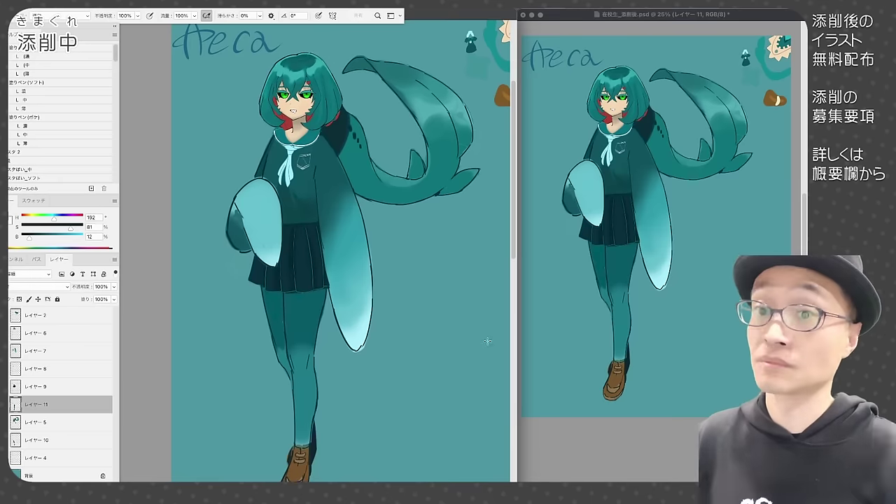
Compare the original standing legs with the redrawn crossed legs through undo and redo.
left_click(42, 386)
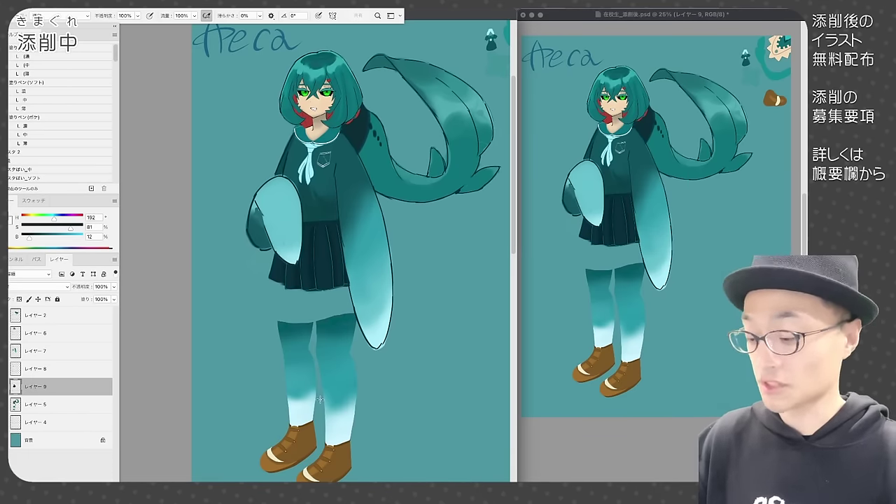
key("super+z")
key("super+shift+z")
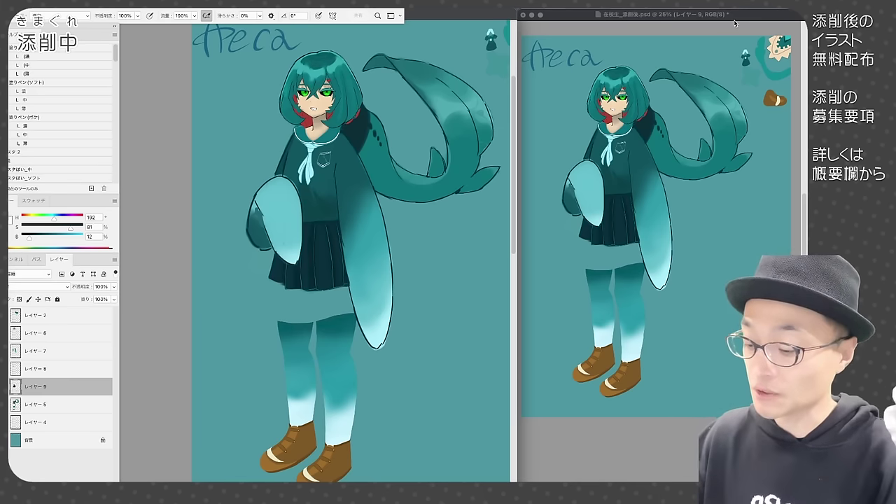
key("ctrl+z")
key("ctrl+shift+z")
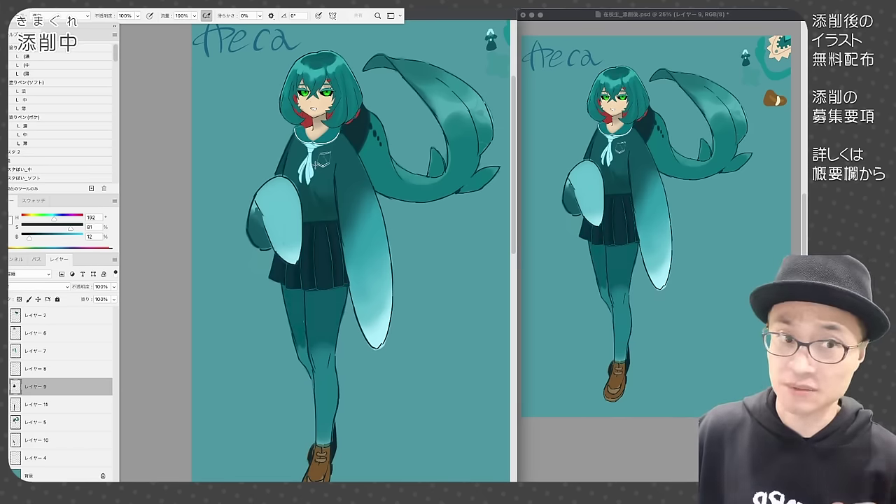
Merge レイヤー 5 through レイヤー 9 into a single layer.
key("super+plus")
left_click(37, 422)
left_click(36, 386, "shift")
key("super+e")
Add a layer above レイヤー 7 and paint a wide teal sailor collar over the shoulders.
left_click(37, 350)
key("super+shift+alt+n")
mouse_move(337, 175)
left_mouse_down()
mouse_move(320, 189)
mouse_move(421, 201)
left_mouse_up()
left_click(348, 167, "alt")
Add another layer and paint dark red frill bands below the collar and a red bow with hanging tails.
key("super+shift+alt+n")
left_click_drag(315, 204, 355, 204)
mouse_move(354, 204)
left_mouse_down()
mouse_move(421, 203)
mouse_move(414, 224)
left_mouse_up()
mouse_move(305, 226)
left_mouse_down()
mouse_move(350, 212)
mouse_move(337, 279)
left_mouse_up()
left_click_drag(352, 223, 359, 278)
Paint over the old chest emblem on レイヤー 11 with the sampled sweater colour.
left_click(36, 369)
left_click(371, 241, "alt")
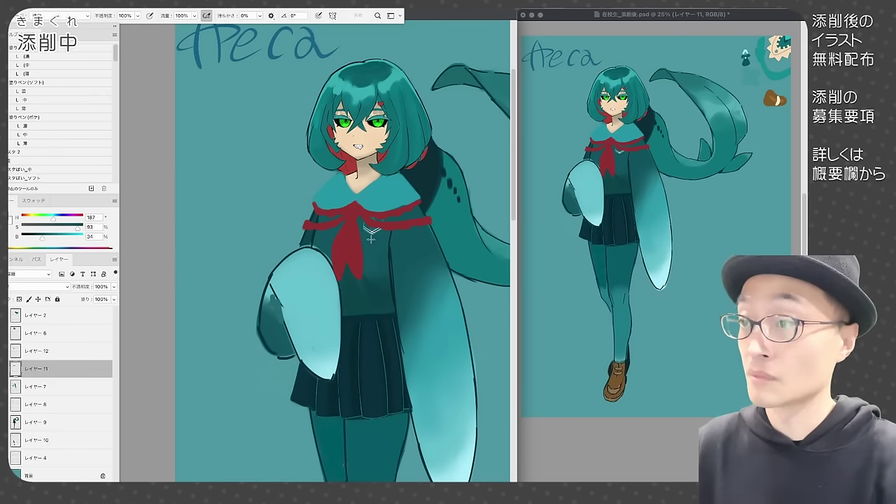
left_click_drag(365, 228, 376, 243)
left_click_drag(364, 233, 387, 232)
Add a layer and paint light blue trim lines along both edges of the sailor collar.
left_click(378, 190, "alt")
key("super+shift+alt+n")
mouse_move(318, 195)
left_mouse_down()
mouse_move(327, 205)
mouse_move(355, 202)
left_mouse_up()
left_click_drag(361, 204, 418, 194)
Draw the chest pocket's light trim and an anchor emblem inside it.
key("w")
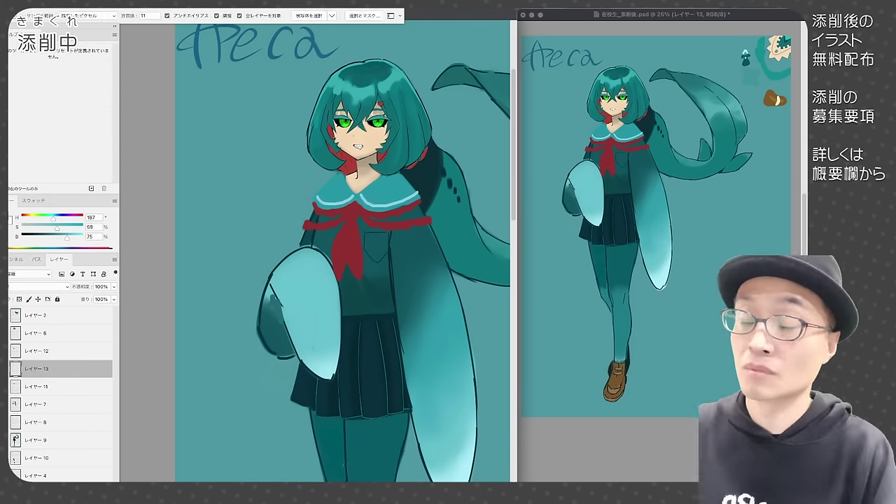
key("super+plus")
key("b")
mouse_move(376, 237)
left_mouse_down()
mouse_move(407, 234)
mouse_move(400, 258)
left_mouse_up()
Lock the transparent pixels of レイヤー 12 and paint brighter red highlights on the bow and frills.
left_click(36, 350)
left_click(19, 299)
left_click_drag(353, 214, 342, 260)
left_click_drag(309, 194, 328, 207)
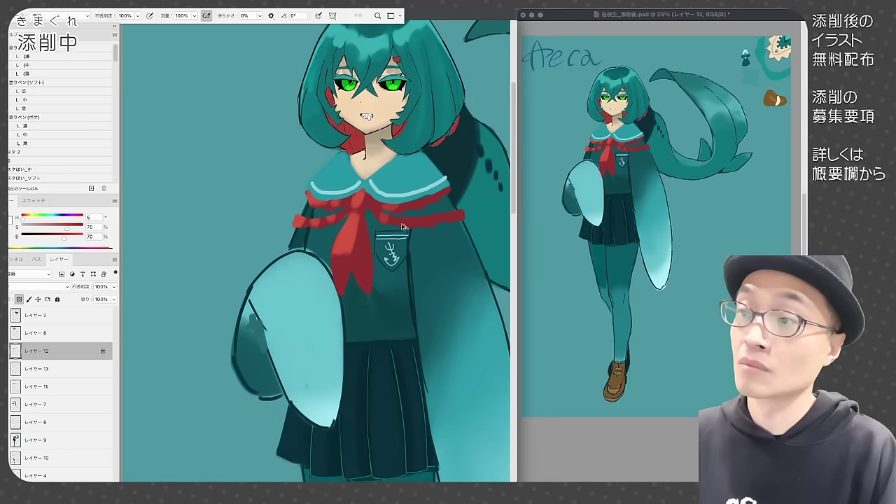
left_click_drag(403, 224, 448, 217)
Add a layer on top and draw dark line art around the neck, collar, bow and red frills.
left_click(36, 315)
key("super+shift+alt+n")
left_click(307, 239, "alt")
mouse_move(349, 149)
left_mouse_down()
mouse_move(306, 184)
mouse_move(363, 186)
left_mouse_up()
mouse_move(366, 182)
left_mouse_down()
mouse_move(398, 152)
mouse_move(449, 183)
mouse_move(382, 203)
left_mouse_up()
mouse_move(305, 193)
left_mouse_down()
mouse_move(340, 207)
mouse_move(331, 271)
left_mouse_up()
left_click_drag(366, 211, 371, 294)
left_click_drag(305, 226, 464, 212)
left_click_drag(403, 230, 465, 218)
Draw small white bubbles with dark outlines beside the character's head.
key("super+0")
key("super+plus")
left_click_drag(303, 159, 307, 162)
left_click_drag(306, 177, 311, 184)
key("x")
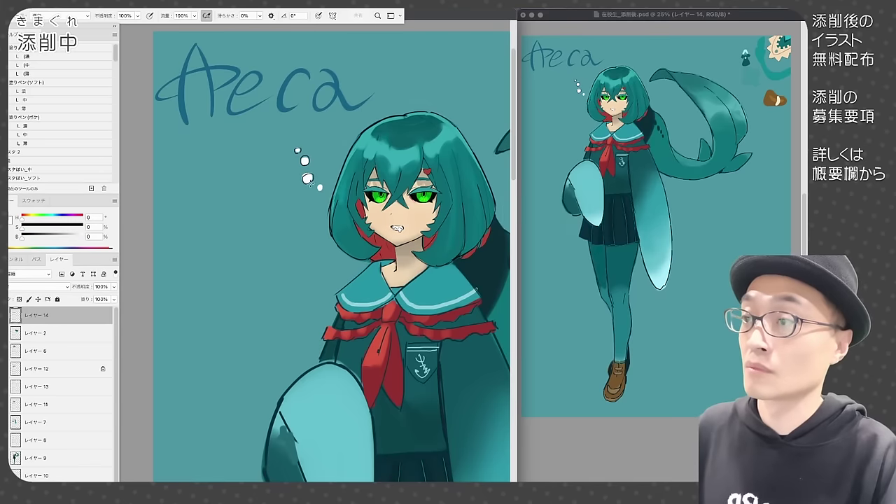
key("ctrl+minus")
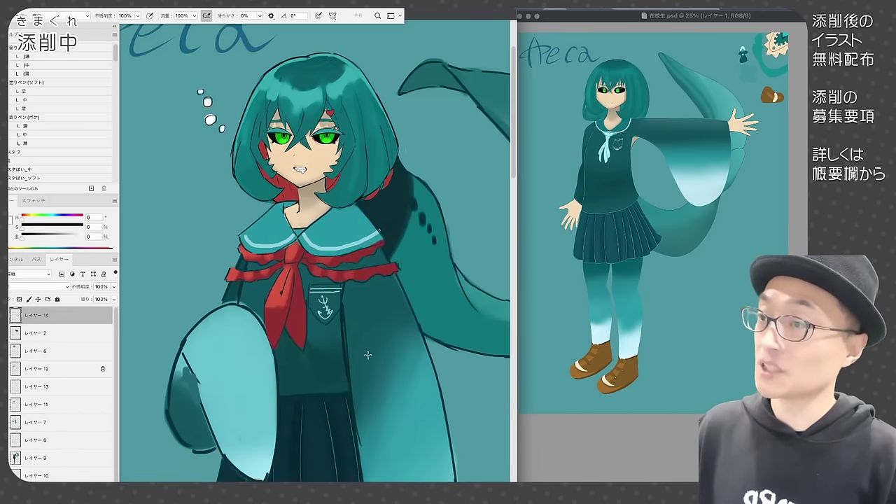
key("super+minus")
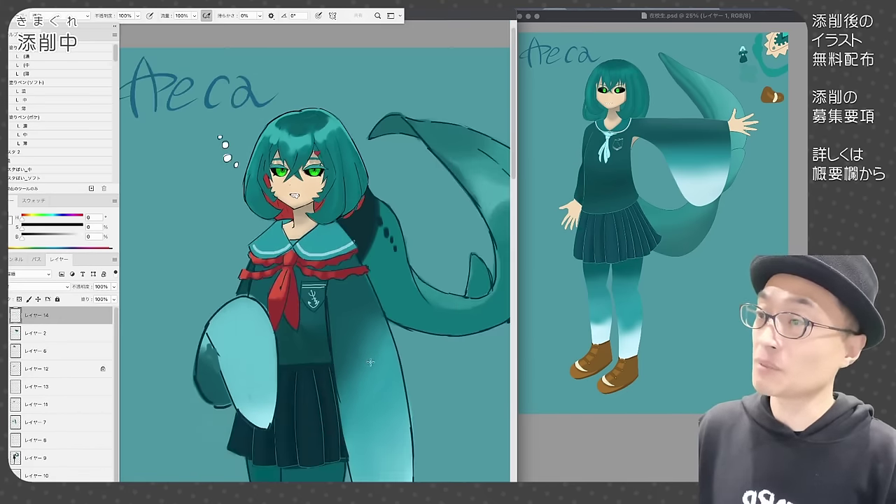
left_click_drag(371, 361, 372, 299)
key("super+minus")
left_click_drag(381, 340, 393, 300)
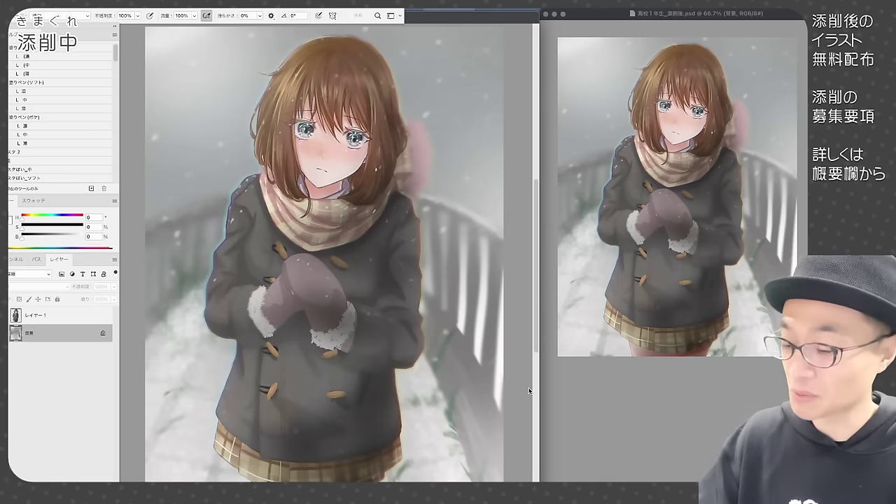
Examine the snow scene illustration of the brown-haired girl, from the face close-up to the whole composition and mittens.
key("super+plus")
left_click_drag(378, 31, 350, 212)
key("super+plus")
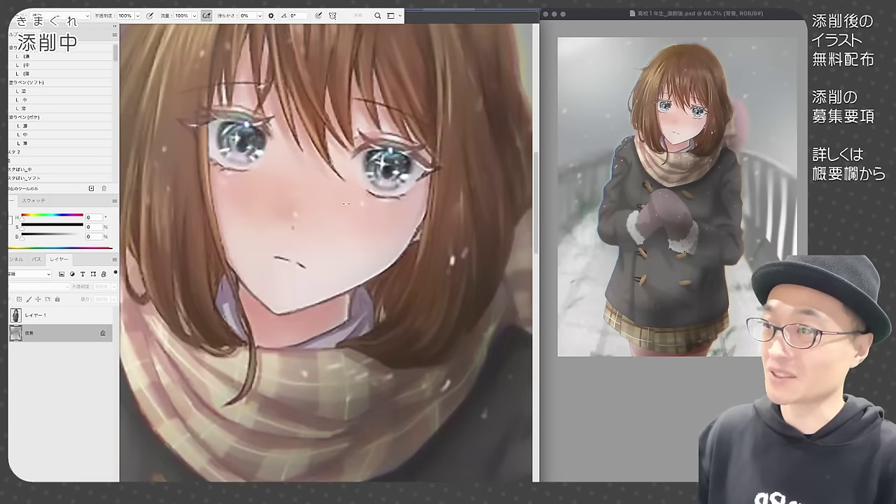
scroll(346, 203, "up", 3)
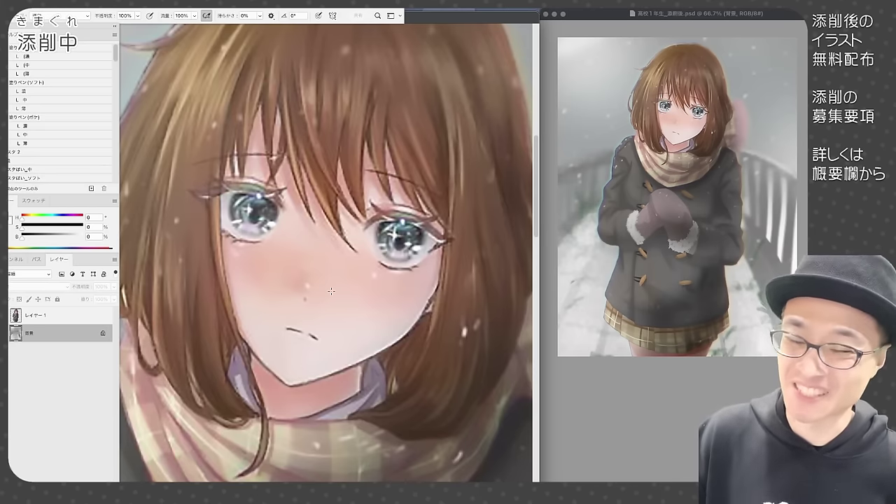
key("super+minus")
key("super+minus")
left_click_drag(361, 373, 397, 297)
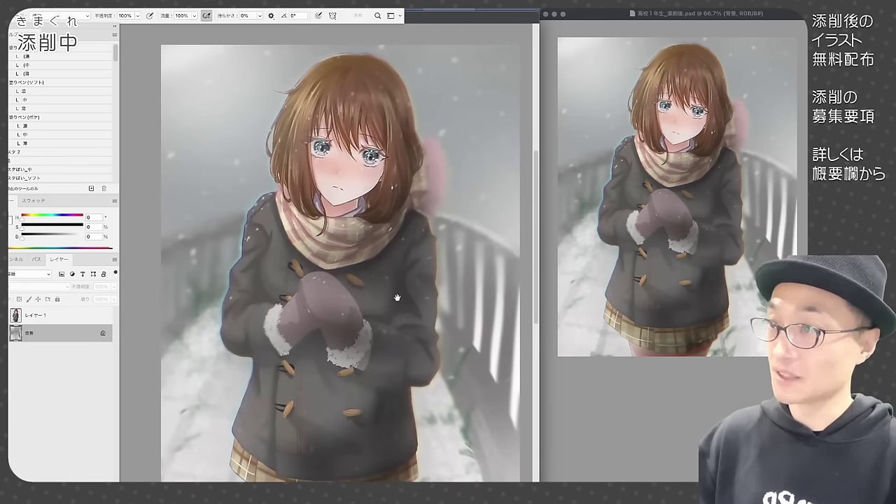
left_click_drag(327, 334, 318, 315)
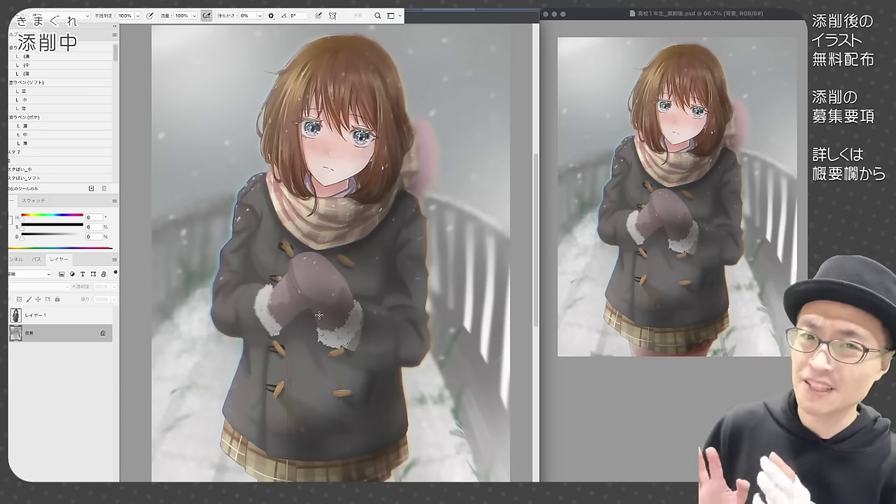
left_click_drag(319, 315, 312, 323)
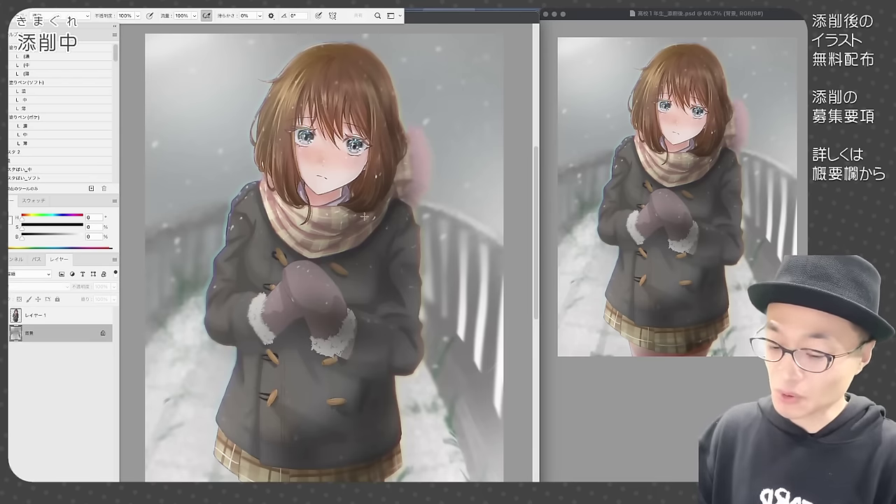
scroll(364, 217, "up", 3)
left_click_drag(357, 246, 360, 379)
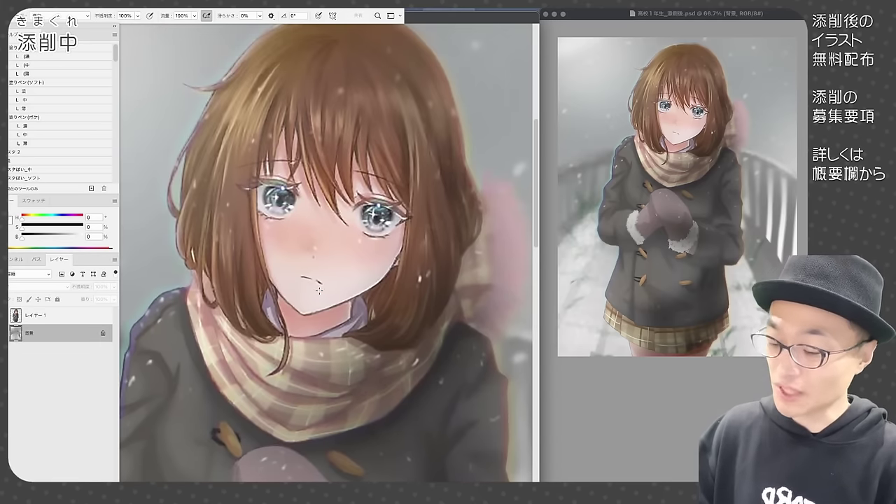
key("super+0")
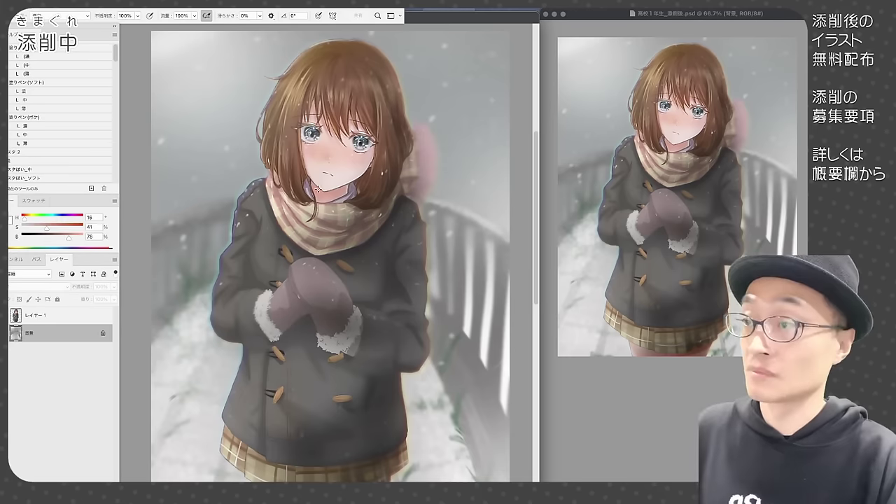
Add a layer and paint salmon-pink mittens with light fur cuffs raised in front of the mouth.
key("super+alt+shift+n")
left_click_drag(298, 184, 308, 217)
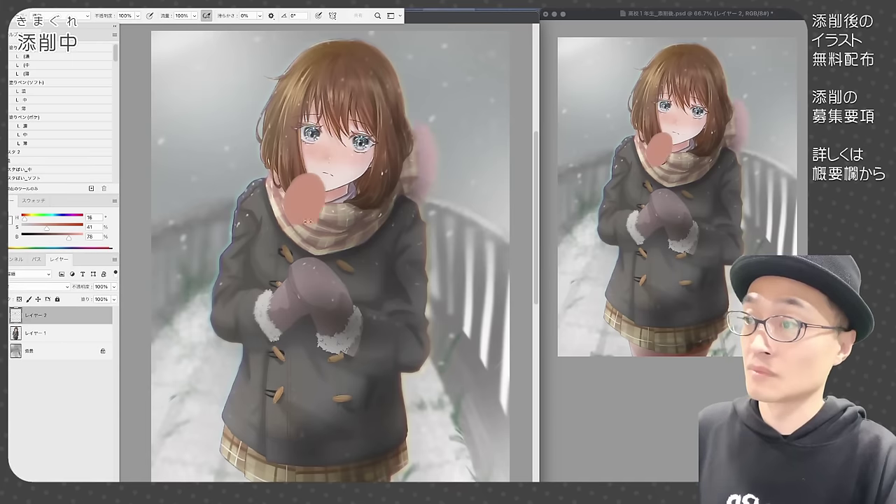
left_click_drag(336, 186, 343, 227)
left_click_drag(287, 205, 360, 217)
mouse_move(291, 219)
left_mouse_down()
mouse_move(319, 231)
mouse_move(285, 228)
mouse_move(290, 244)
mouse_move(360, 245)
left_mouse_up()
Add a layer beneath the mittens and paint dark grey coat sleeves running from the cuffs down to the elbows.
key("super+alt+shift+n")
key("super+[")
left_click_drag(300, 259, 262, 315)
left_click_drag(340, 265, 383, 334)
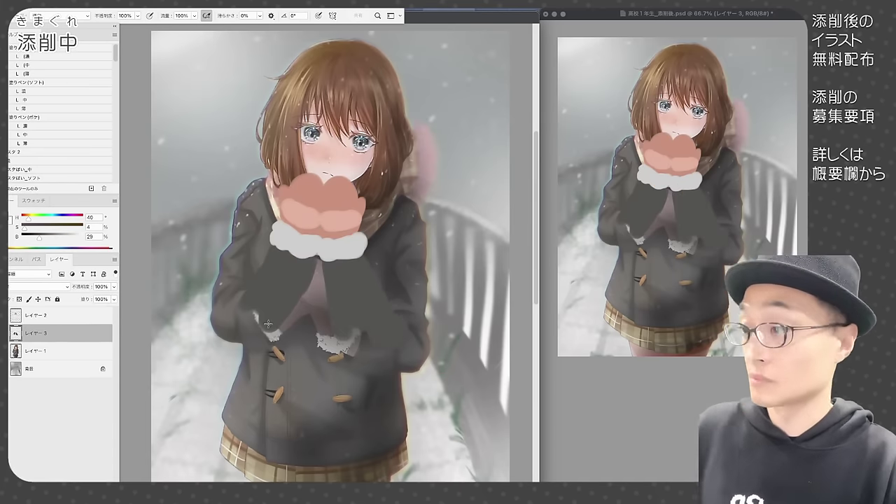
Cover the old mittens and arms on レイヤー 1 with coat grey and erase the protruding old elbows.
key("alt+[")
left_click_drag(231, 308, 401, 366)
key("alt+]")
key("alt+[")
key("e")
left_click_drag(430, 341, 406, 371)
left_click_drag(212, 308, 226, 340)
Shade the new sleeves on レイヤー 3 with lighter edges and darker folds near the elbows, locking transparency.
key("alt+]")
key("b")
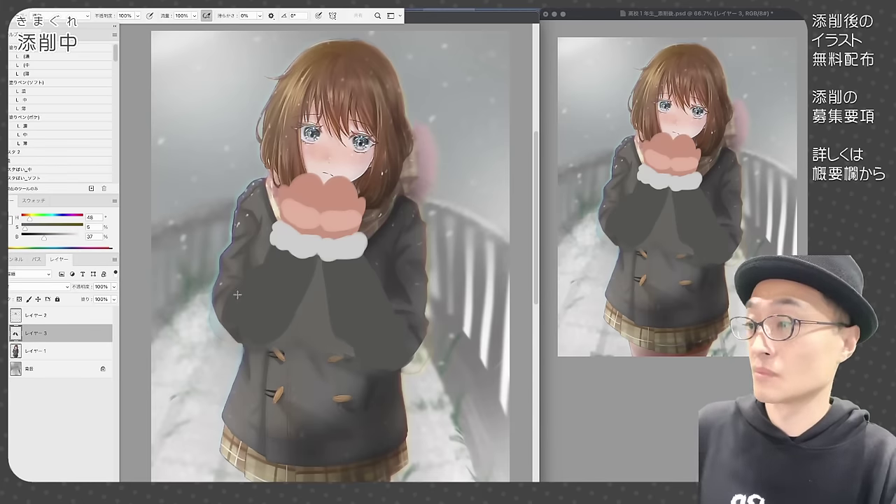
left_click_drag(266, 268, 231, 324)
left_click_drag(378, 289, 415, 343)
key("/")
left_click_drag(250, 311, 279, 333)
left_click_drag(384, 328, 399, 358)
left_click_drag(261, 290, 257, 308)
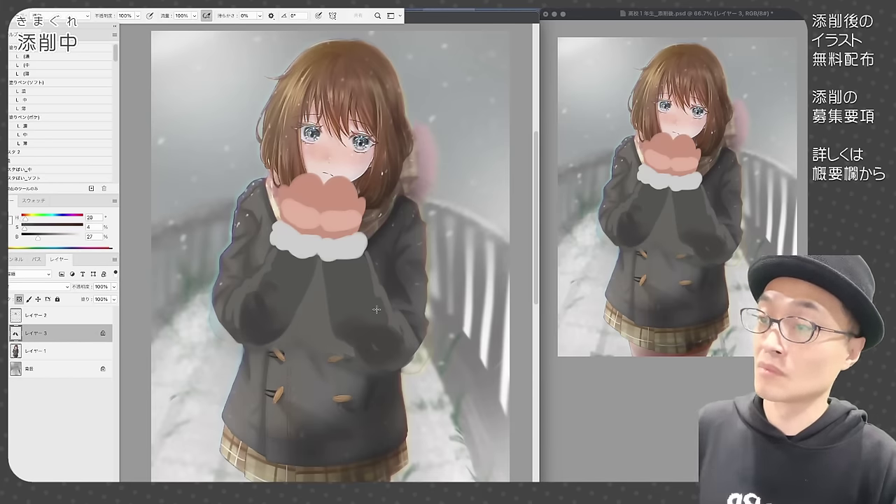
Unlock the transparency of レイヤー 3 and trim the sleeve's inner edge with the Eraser.
key("/")
key("e")
left_click_drag(328, 290, 354, 362)
On レイヤー 2, draw dark outlines around the fur cuffs and along the coat sleeves.
key("b")
left_click(56, 317)
mouse_move(278, 220)
left_mouse_down()
mouse_move(277, 244)
mouse_move(305, 256)
mouse_move(318, 236)
mouse_move(369, 241)
left_mouse_up()
left_click_drag(329, 280, 335, 328)
left_click_drag(224, 285, 242, 308)
Outline both raised mittens, including the thumbs and palm creases, with thin dark lines.
left_click_drag(288, 183, 319, 175)
mouse_move(319, 175)
left_mouse_down()
mouse_move(323, 209)
mouse_move(354, 186)
left_mouse_up()
left_click_drag(352, 182, 364, 219)
left_click_drag(282, 184, 280, 211)
mouse_move(280, 199)
left_mouse_down()
mouse_move(312, 210)
mouse_move(316, 232)
left_mouse_up()
mouse_move(342, 208)
left_mouse_down()
mouse_move(361, 218)
mouse_move(357, 233)
left_mouse_up()
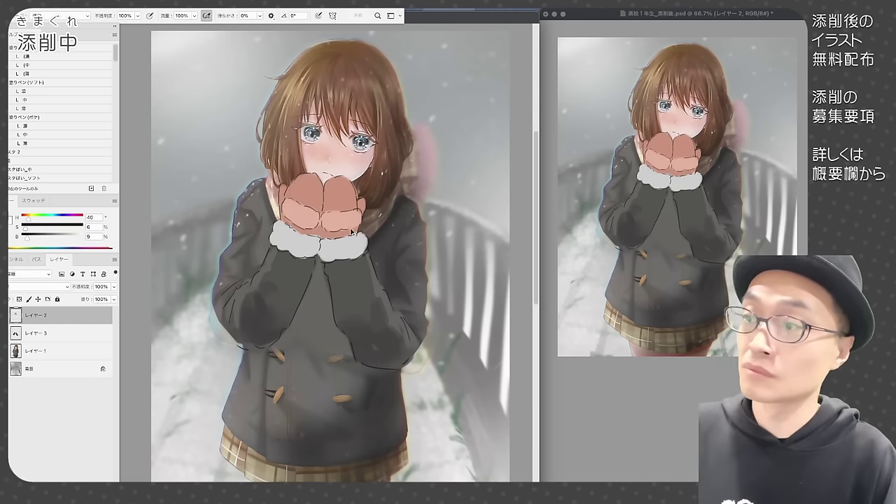
Draw a small interlaced knot emblem on the palm cuff of each mitten.
key("super+plus")
key("super+plus")
left_click_drag(357, 133, 400, 127)
left_click_drag(227, 100, 257, 102)
key("super+minus")
key("super+minus")
key("super+minus")
left_click(314, 250, "alt")
left_click_drag(317, 245, 301, 282)
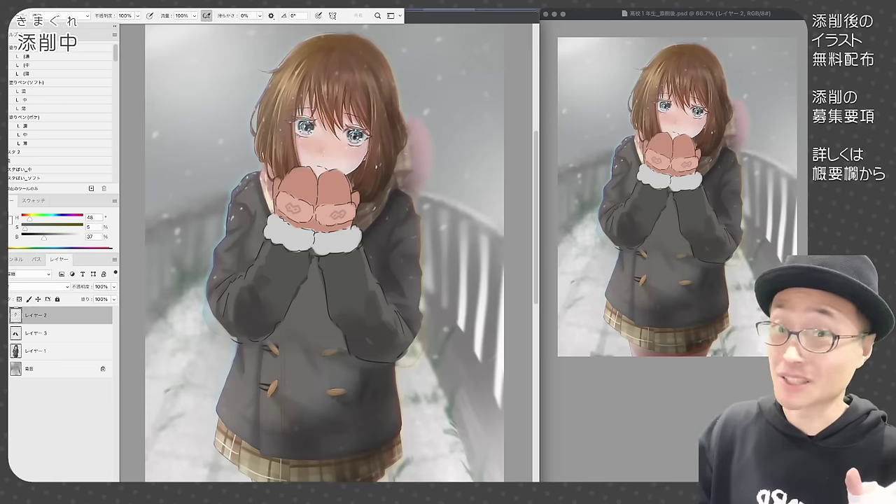
Paint an orange open mouth with a dark outline above the mittens on レイヤー 2, and compare it with the closed mouth.
key("super+plus")
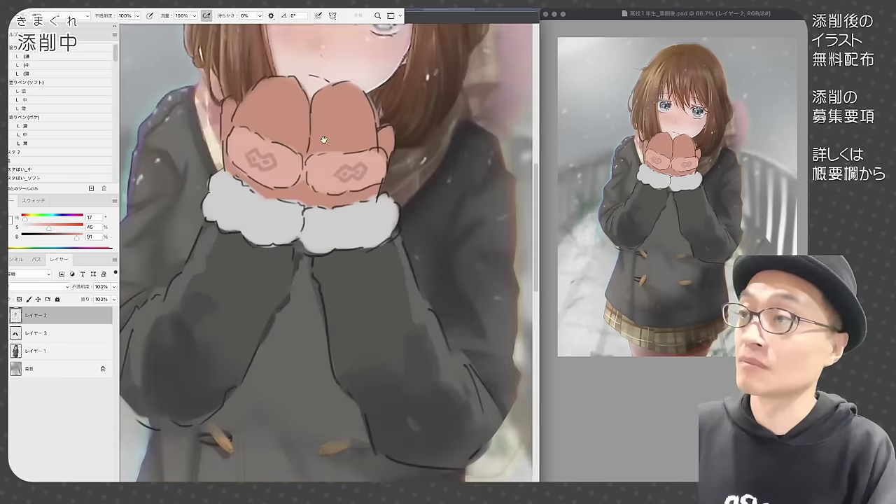
left_click_drag(325, 140, 329, 295)
mouse_move(314, 234)
left_mouse_down()
mouse_move(322, 246)
mouse_move(332, 233)
mouse_move(326, 245)
left_mouse_up()
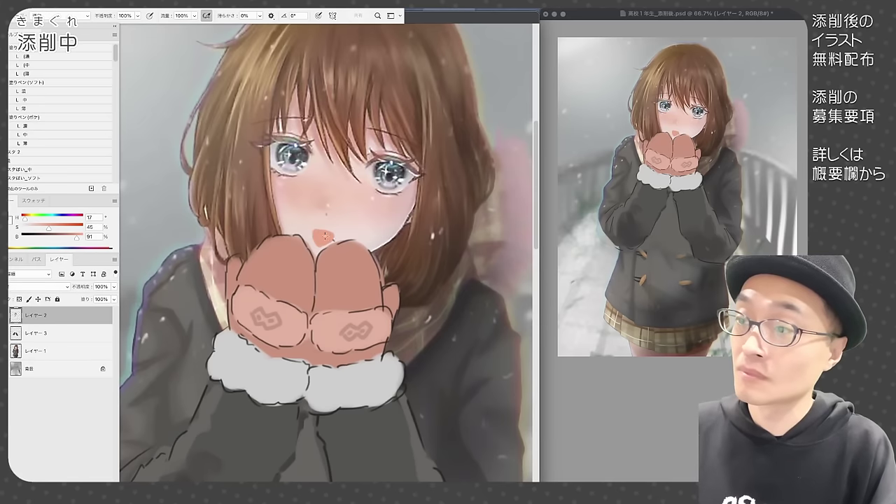
left_click(313, 242, "alt")
mouse_move(313, 235)
left_mouse_down()
mouse_move(332, 215)
mouse_move(307, 227)
mouse_move(331, 245)
left_mouse_up()
left_click(341, 240, "alt")
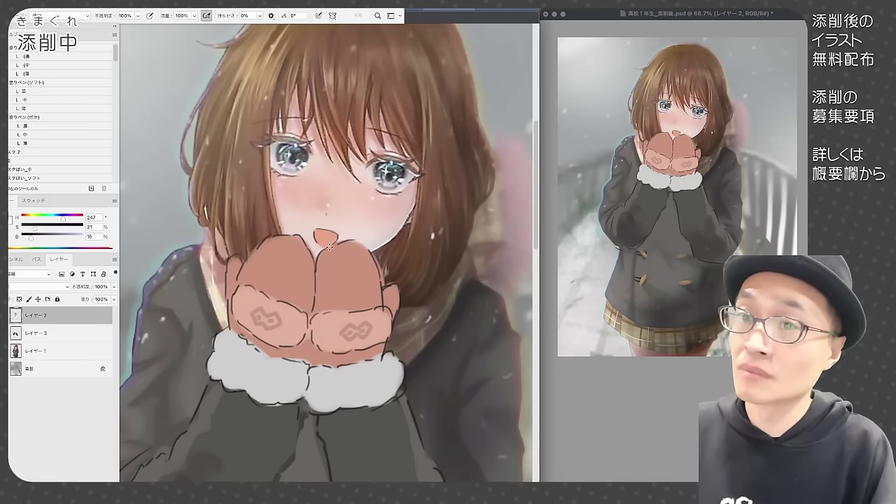
left_click(3, 315)
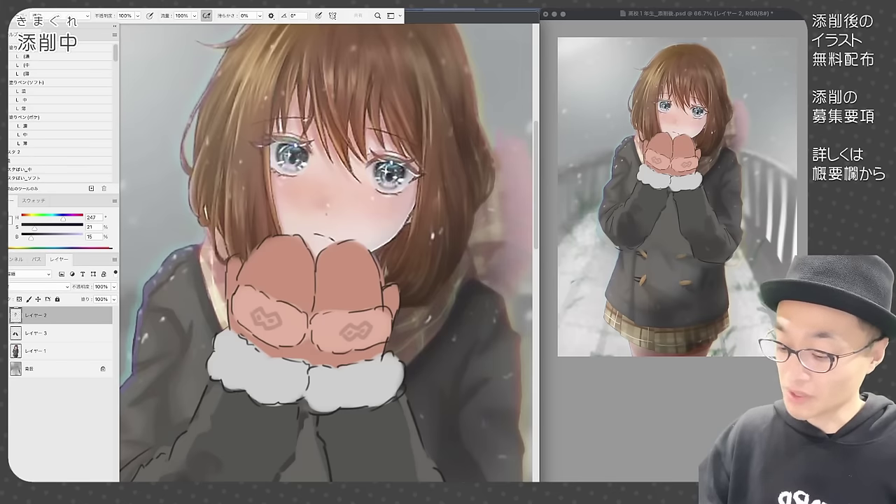
left_click(3, 315)
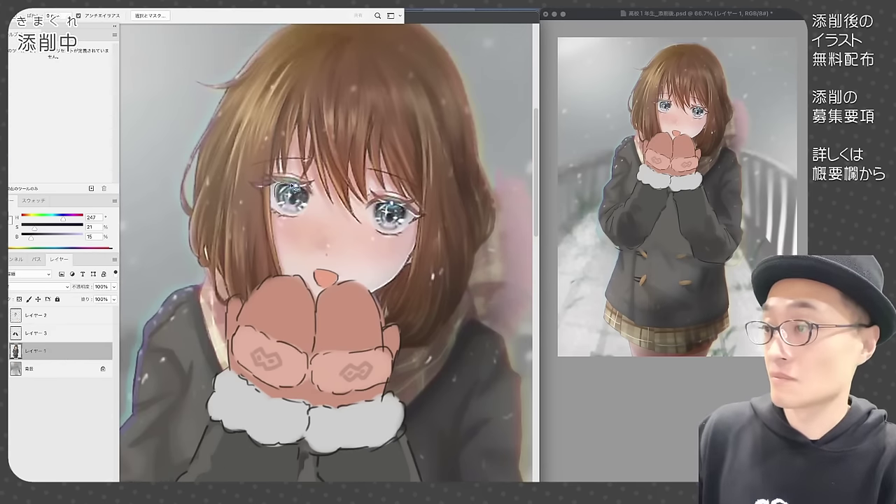
Lasso both irises on レイヤー 1, copy and shift them on new layers, and merge the copies into one layer.
left_click_drag(308, 187, 301, 212)
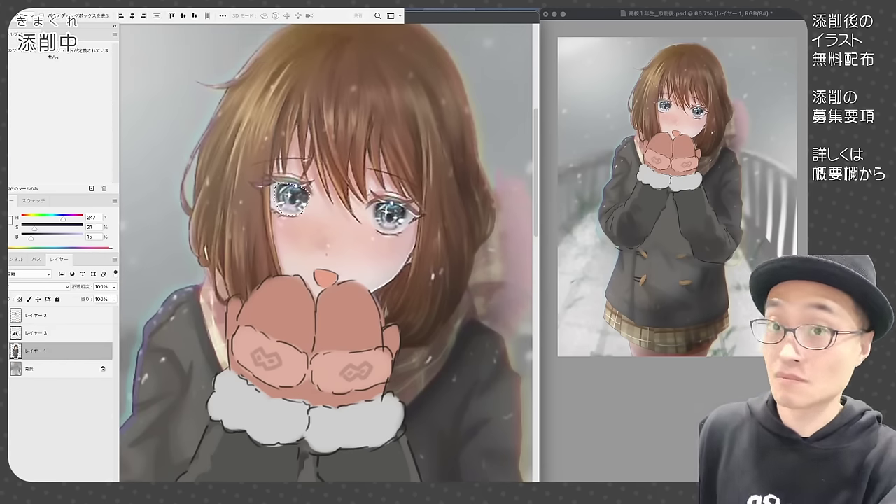
key("super+j")
key("e")
key("b")
left_click(37, 369)
key("l")
left_click_drag(374, 202, 385, 213)
key("super+j")
key("v")
key("b")
left_click_drag(403, 210, 396, 228)
left_click(106, 351)
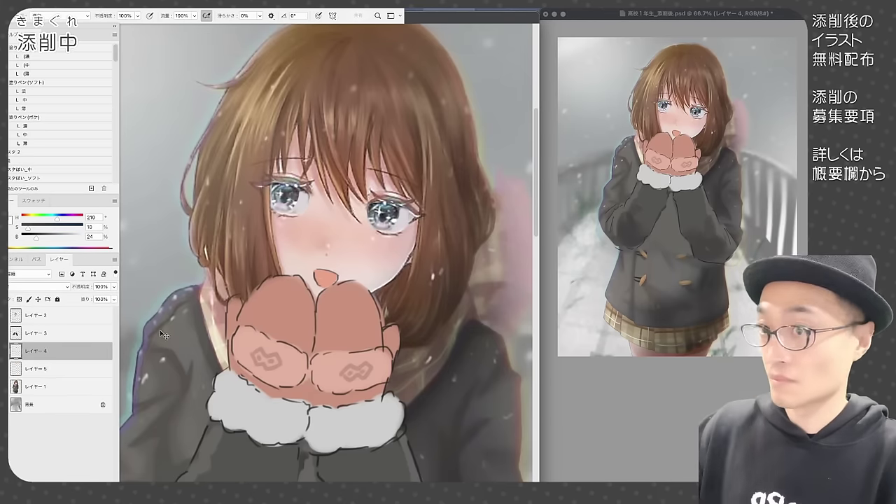
key("super+e")
Repaint both irises on レイヤー 5 with darker blue-gray pupils, softer highlights and darkened upper lids.
left_click_drag(275, 189, 292, 195)
left_click_drag(373, 207, 393, 216)
left_click(389, 228, "alt")
left_click_drag(283, 199, 289, 210)
left_click_drag(389, 217, 394, 228)
left_click(295, 197, "alt")
left_click_drag(286, 193, 294, 209)
left_click_drag(375, 204, 408, 210)
left_click_drag(271, 184, 306, 187)
left_click(304, 215, "alt")
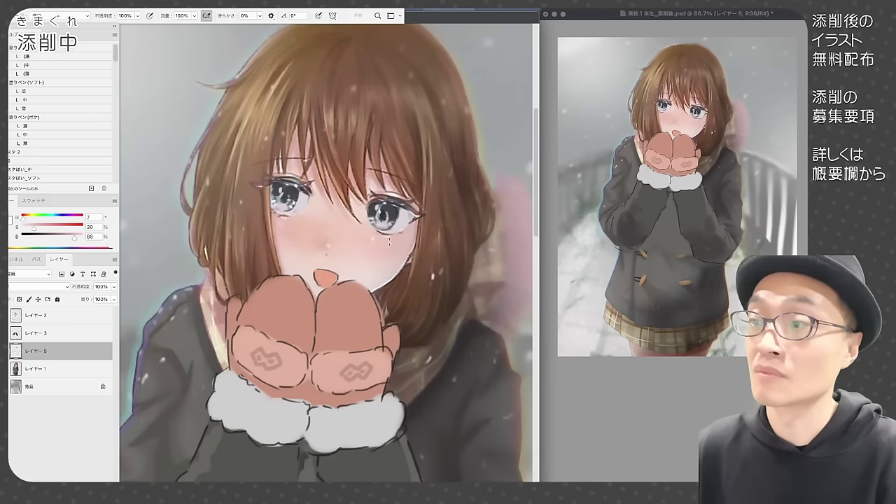
Clean up the skin around both eyes, refine the iris edges with dark gray, and save the document.
left_click(393, 241, "alt")
left_click(282, 234, "alt")
left_click(307, 195, "alt")
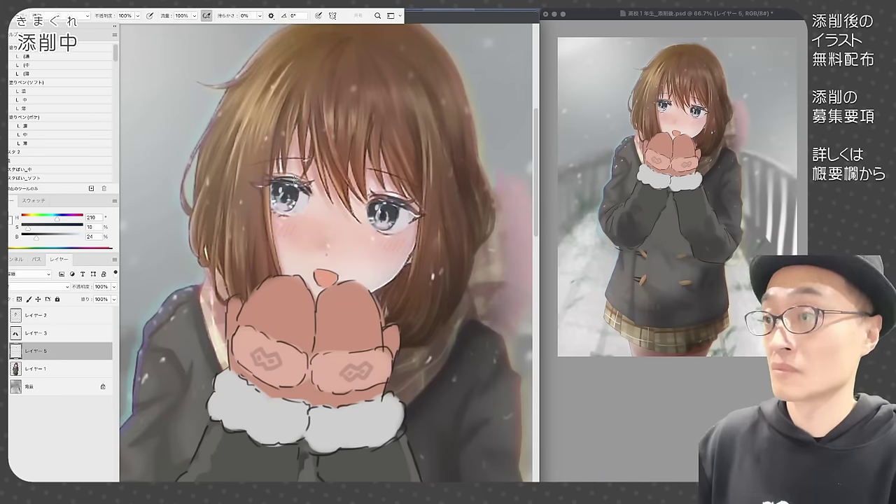
left_click(387, 217, "alt")
left_click(297, 197, "alt")
left_click_drag(298, 197, 294, 209)
left_click_drag(273, 190, 275, 207)
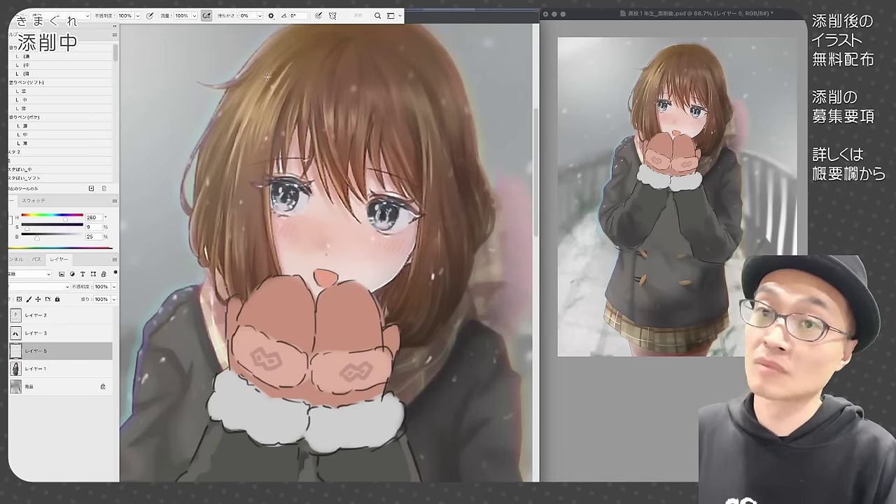
left_click_drag(373, 213, 373, 225)
key("super+minus")
key("super+s")
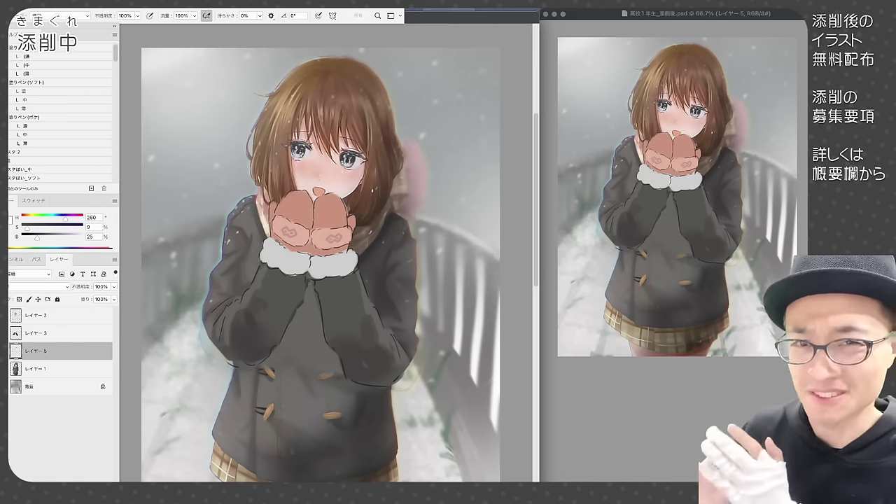
Group the character layers, place a duplicate group to the girl's left as a second girl, and cover its face with skin colour.
key("v")
key("ctrl+alt+a")
key("ctrl+g")
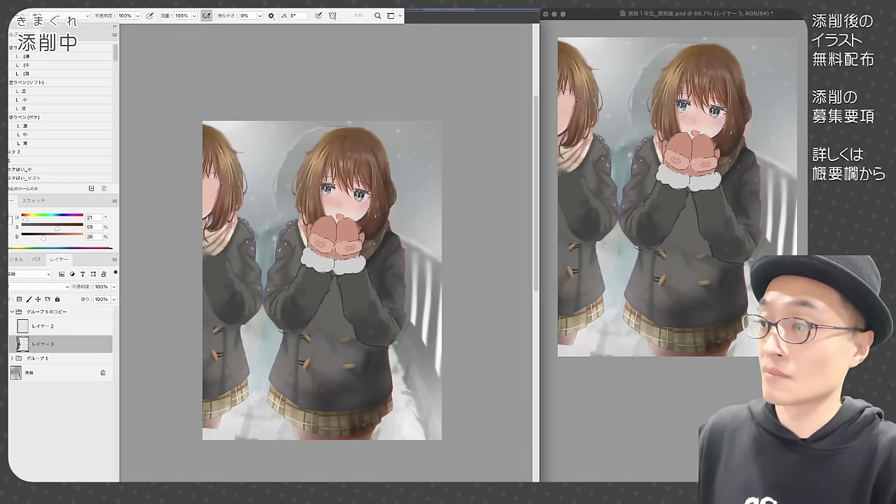
left_click(212, 183, "alt")
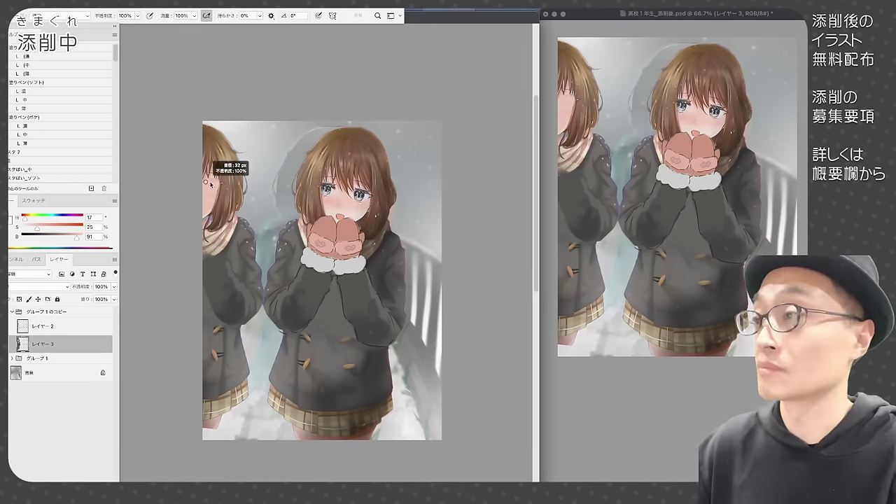
left_click_drag(209, 173, 214, 181)
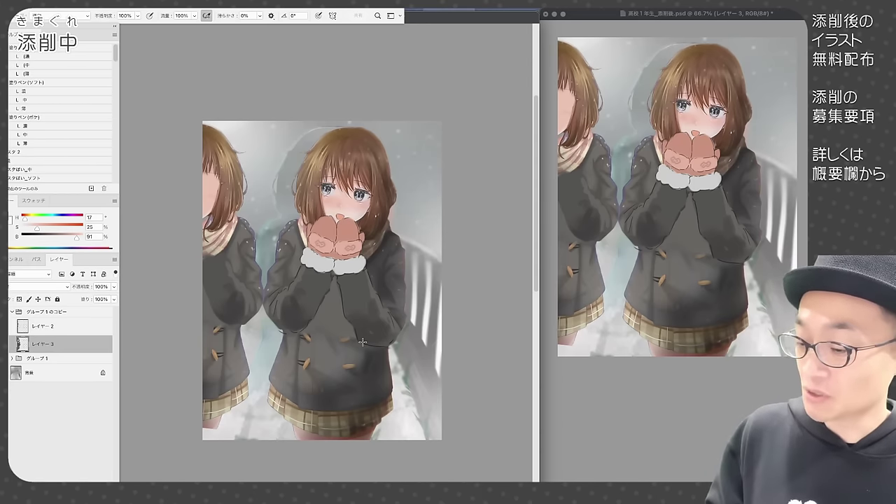
Select the second girl's coat with the Magic Wand and repaint it a lighter purplish gray.
left_click(230, 275, "alt")
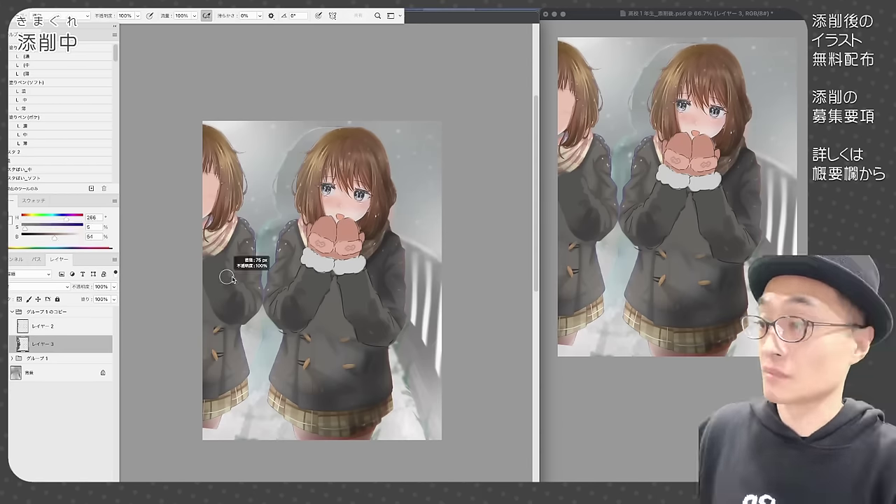
key("w")
left_click(211, 372)
key("b")
left_click_drag(215, 374, 228, 277)
key("ctrl+d")
Reshape the second girl's raised sleeve with a dark cuff opening and paint a white glove near her chin.
mouse_move(239, 241)
left_mouse_down()
mouse_move(246, 311)
mouse_move(234, 318)
left_mouse_up()
mouse_move(234, 230)
left_mouse_down()
mouse_move(242, 273)
mouse_move(255, 280)
mouse_move(242, 321)
left_mouse_up()
left_click(238, 269, "alt")
mouse_move(218, 258)
left_mouse_down()
mouse_move(243, 242)
mouse_move(254, 274)
left_mouse_up()
left_click(320, 263, "alt")
mouse_move(211, 228)
left_mouse_down()
mouse_move(228, 224)
mouse_move(225, 256)
left_mouse_up()
left_click(245, 263, "alt")
left_click(228, 263, "alt")
Outline the second girl's elbow, outer sleeve edge and coat hem with dark lines.
left_click_drag(221, 289, 233, 325)
left_click_drag(233, 326, 261, 305)
left_click_drag(252, 254, 258, 308)
left_click_drag(238, 228, 248, 237)
left_click_drag(244, 350, 249, 381)
left_click_drag(250, 382, 212, 398)
Paint an orange emblem on the white glove's palm and outline the glove's fingers.
left_click(329, 238, "alt")
mouse_move(226, 238)
left_mouse_down()
mouse_move(233, 247)
mouse_move(217, 225)
left_mouse_up()
left_click(228, 263, "alt")
mouse_move(212, 218)
left_mouse_down()
mouse_move(231, 219)
mouse_move(239, 240)
mouse_move(249, 240)
left_mouse_up()
Add an extra toggle button and dark front seam lines to the second girl's coat.
left_click(218, 329, "alt")
left_click_drag(209, 300, 218, 301)
left_click(228, 263, "alt")
left_click_drag(208, 297, 219, 303)
left_click_drag(213, 353, 211, 396)
left_click_drag(203, 289, 210, 350)
left_click(231, 280, "alt")
left_click(251, 282, "alt")
On レイヤー 1 in グループ 1, add toggle buttons and vertical front seams to the main girl's coat.
left_click(12, 359)
left_click(42, 426)
left_click(306, 364, "alt")
left_click_drag(334, 308, 342, 309)
left_click(326, 350, "alt")
mouse_move(341, 341)
left_mouse_down()
mouse_move(351, 341)
mouse_move(312, 350)
left_mouse_up()
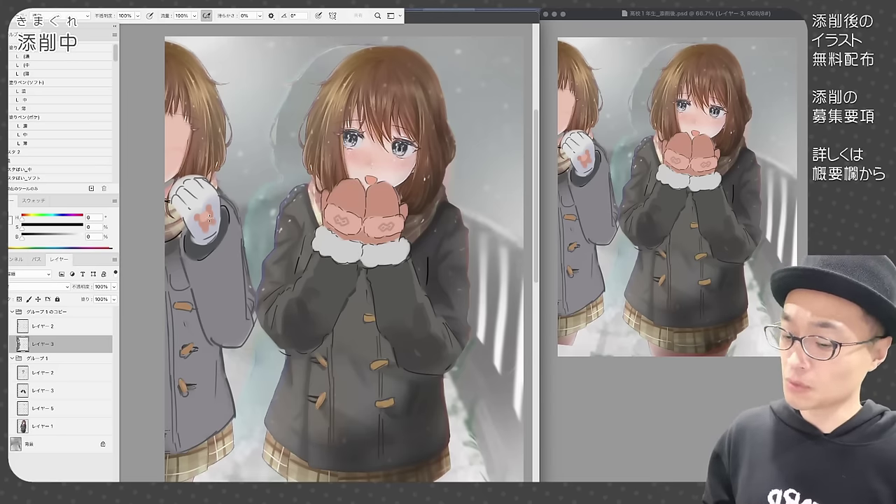
Paint dark legs below the second girl's plaid skirt, and save the document.
mouse_move(184, 448)
left_mouse_down()
mouse_move(211, 423)
mouse_move(204, 446)
left_mouse_up()
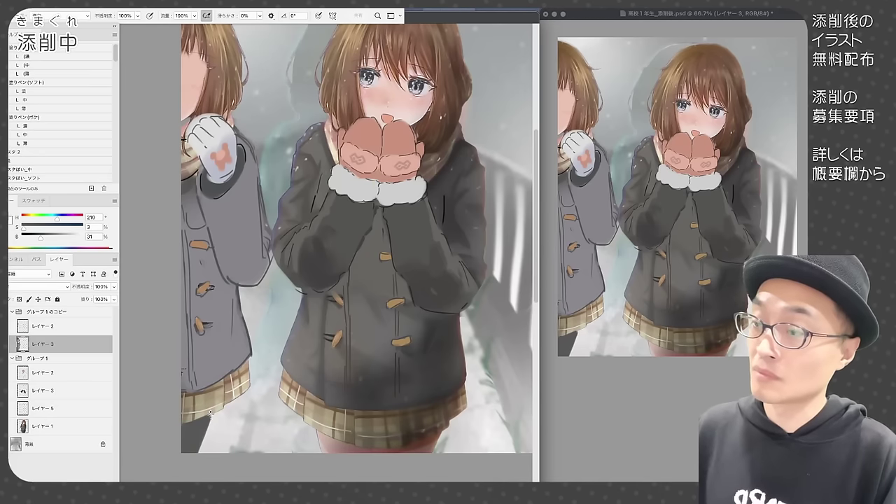
left_click_drag(41, 238, 32, 237)
mouse_move(183, 428)
left_mouse_down()
mouse_move(212, 415)
mouse_move(233, 437)
left_mouse_up()
key("ctrl+d")
left_click(232, 439, "alt")
key("super+minus")
key("super+s")
key("super+plus")
left_click_drag(281, 469, 280, 457)
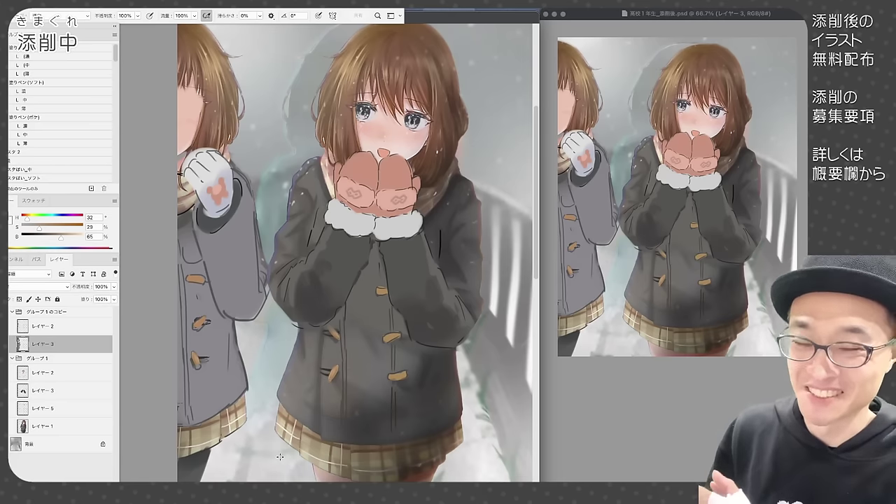
Select the second girl's brown hair with the Magic Wand and desaturate it with Hue/Saturation.
left_click_drag(272, 220, 289, 248)
left_click(215, 99, "alt")
key("w")
left_click(218, 92)
key("super+u")
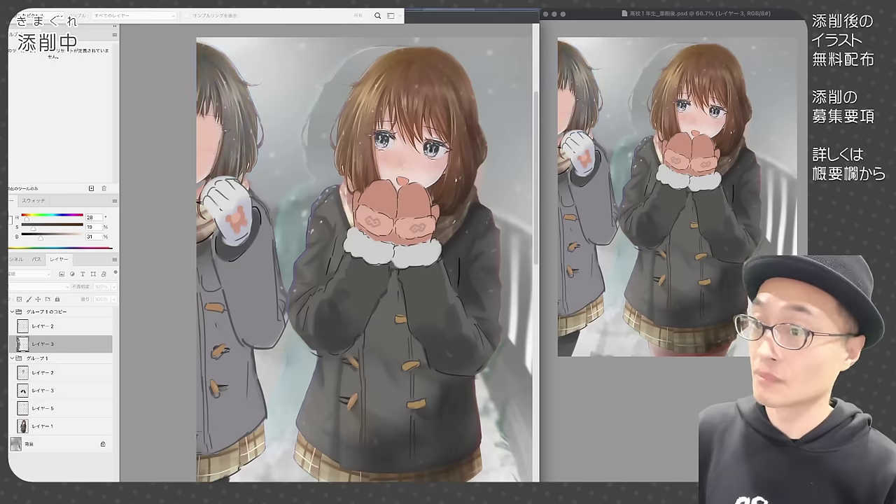
key("Return")
Deselect and paint the second girl's bangs and hair a dark near-black brown.
key("super+d")
key("b")
left_click(215, 92, "alt")
left_click_drag(198, 98, 210, 116)
left_click_drag(213, 105, 221, 120)
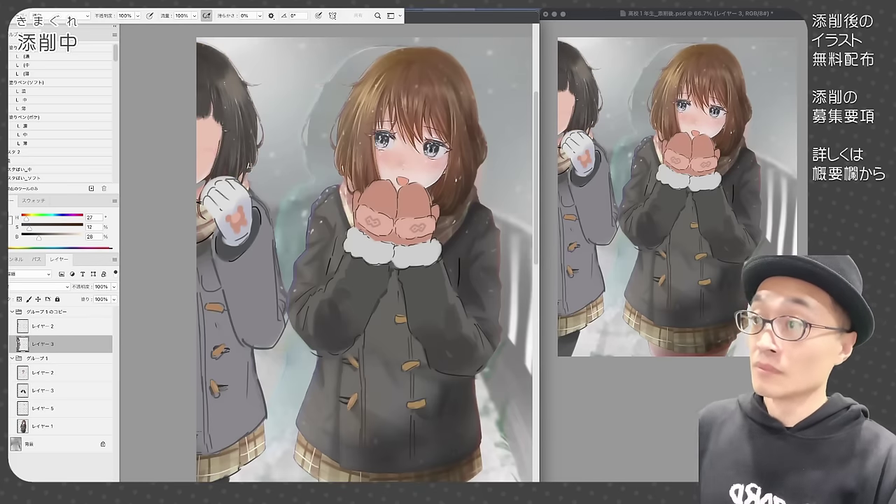
Fill out the second girl's scarf and paint her closed smiling eye and open mouth.
left_click(204, 228, "alt")
left_click_drag(199, 208, 205, 222)
left_click(203, 215, "alt")
left_click(225, 168, "alt")
mouse_move(206, 189)
left_mouse_down()
mouse_move(226, 178)
mouse_move(199, 173)
left_mouse_up()
left_click(216, 158, "alt")
left_click(220, 144, "alt")
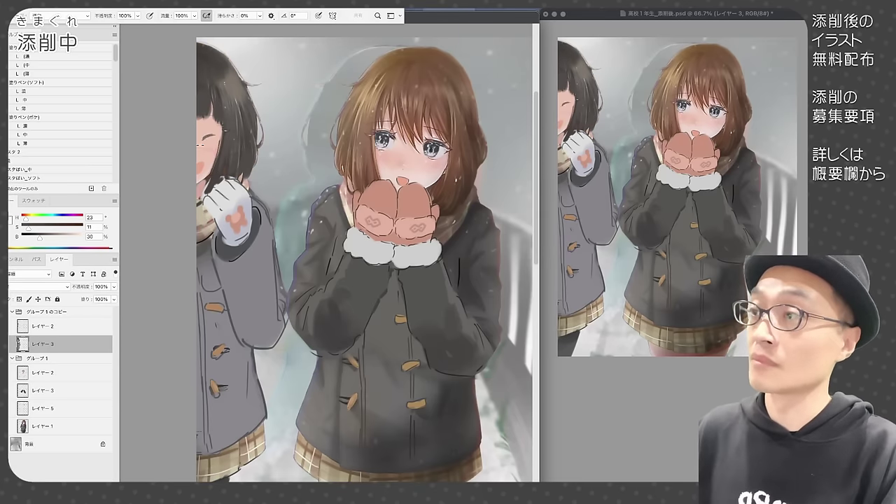
Refine the second girl's bangs, eyebrow, cheek outline and mouth with picked hair and skin tones.
mouse_move(199, 139)
left_mouse_down()
mouse_move(216, 134)
mouse_move(198, 127)
mouse_move(203, 140)
mouse_move(218, 121)
left_mouse_up()
left_click(218, 126, "alt")
mouse_move(197, 165)
left_mouse_down()
mouse_move(206, 161)
mouse_move(199, 173)
mouse_move(212, 185)
mouse_move(199, 206)
left_mouse_up()
left_click(207, 183, "alt")
left_click(201, 198, "alt")
left_click(217, 181, "alt")
left_click(203, 183, "alt")
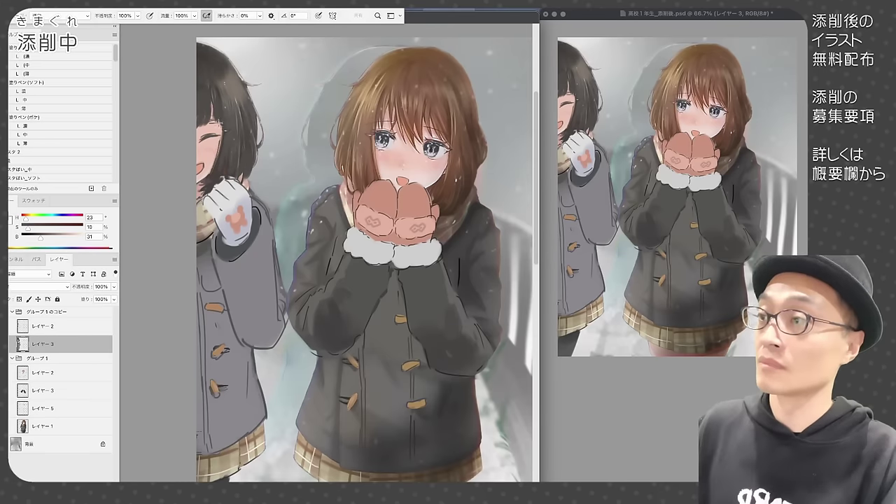
left_click(247, 201, "alt")
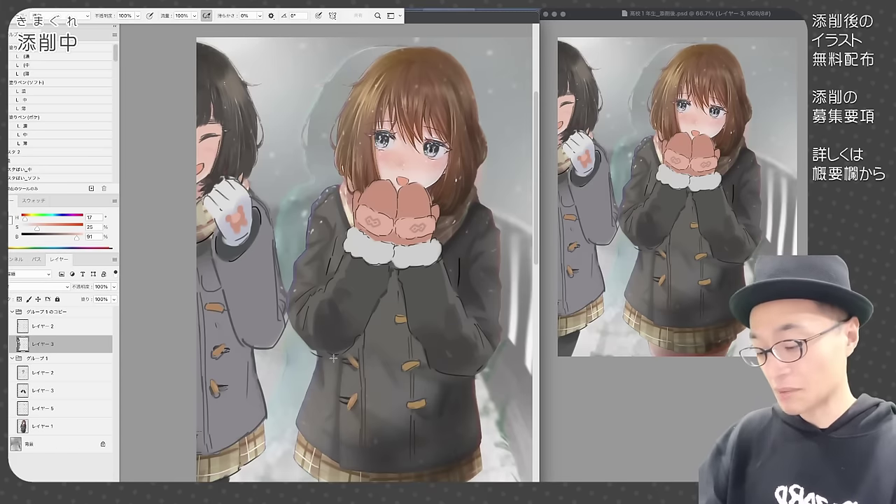
On レイヤー 6 in a new group above 背景, paint a pale sky and a mauve building behind the main girl.
left_click_drag(343, 349, 325, 323)
left_click_drag(354, 387, 344, 376)
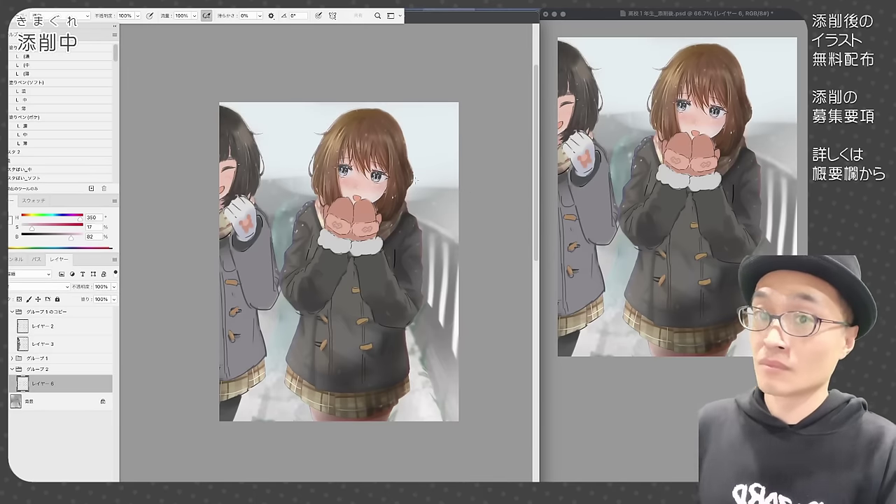
left_click_drag(444, 167, 458, 158)
left_click_drag(412, 203, 454, 238)
mouse_move(450, 161)
left_mouse_down()
mouse_move(452, 240)
mouse_move(446, 210)
left_mouse_up()
left_click(444, 183, "alt")
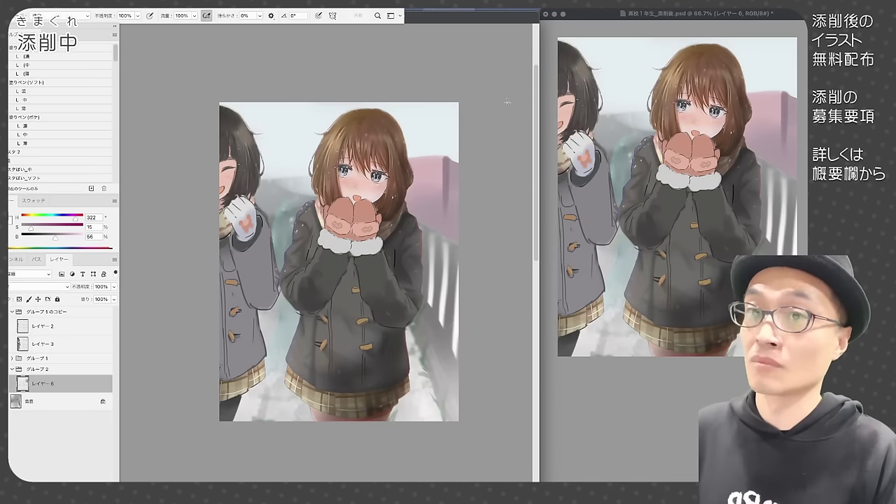
Add a pale window to the mauve building and a faint blue-gray building in the sky behind it.
left_click(430, 214, "alt")
left_click_drag(425, 178, 427, 203)
left_click_drag(419, 176, 419, 201)
left_click(429, 140, "alt")
left_click_drag(420, 110, 432, 133)
mouse_move(435, 112)
left_mouse_down()
mouse_move(418, 144)
mouse_move(454, 148)
mouse_move(408, 155)
left_mouse_up()
left_click(430, 124, "alt")
left_click(433, 125, "alt")
Paint blurry blue-gray and beige buildings in the background between the two girls.
left_click_drag(254, 131, 264, 175)
mouse_move(269, 132)
left_mouse_down()
mouse_move(268, 177)
mouse_move(290, 212)
left_mouse_up()
left_click(364, 186, "alt")
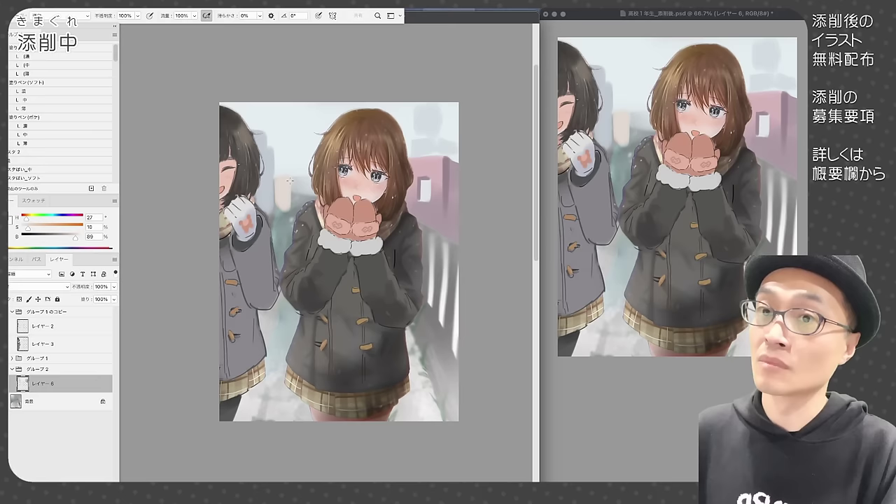
left_click_drag(278, 178, 304, 215)
left_click_drag(305, 196, 277, 234)
left_click_drag(306, 177, 306, 204)
left_click(270, 168, "alt")
mouse_move(280, 168)
left_mouse_down()
mouse_move(364, 102)
mouse_move(464, 149)
mouse_move(260, 190)
mouse_move(266, 211)
left_mouse_up()
left_click(301, 154, "alt")
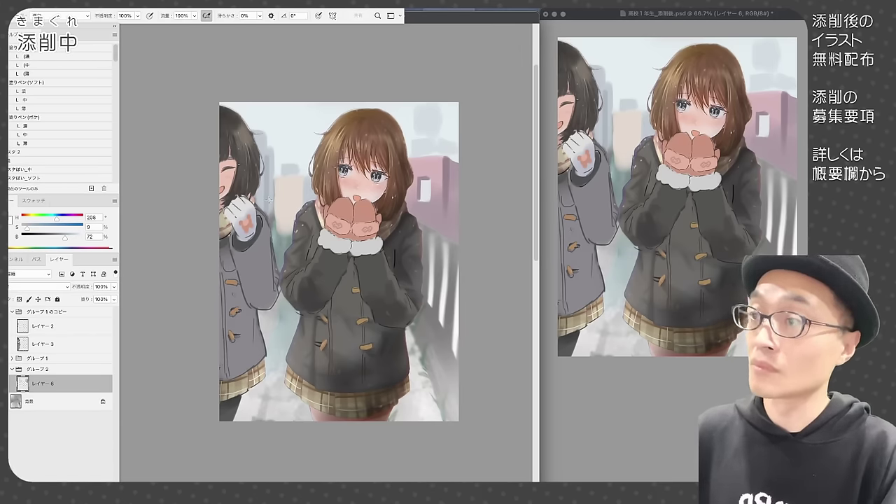
On a new レイヤー 7 above レイヤー 6, paint overhead wires and window detail around the mauve building.
key("super+shift+alt+n")
left_click_drag(409, 154, 458, 137)
left_click(399, 200, "alt")
left_click(415, 193, "alt")
left_click_drag(420, 193, 438, 193)
left_click(288, 170, "alt")
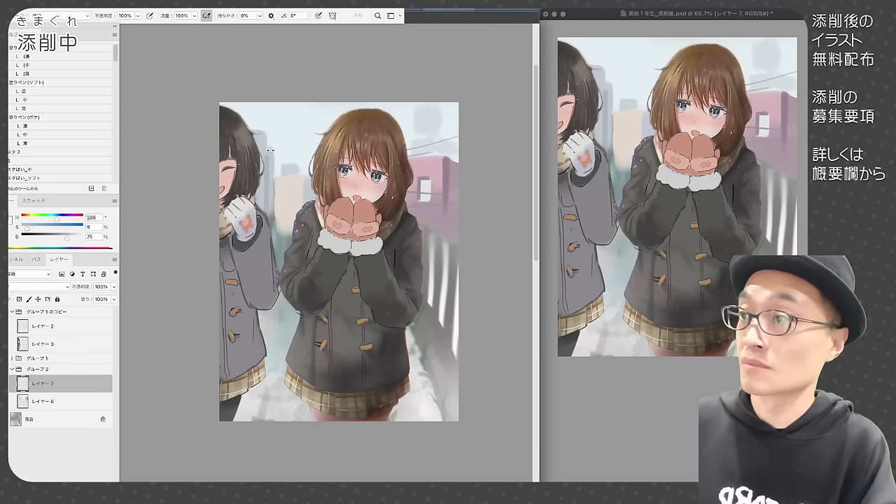
Paint thin overhead wires, a roofline and small gray windows over the blurry buildings between the two girls.
left_click_drag(270, 152, 307, 148)
left_click_drag(274, 177, 311, 177)
left_click_drag(275, 188, 299, 189)
left_click_drag(297, 124, 346, 136)
left_click_drag(285, 199, 287, 229)
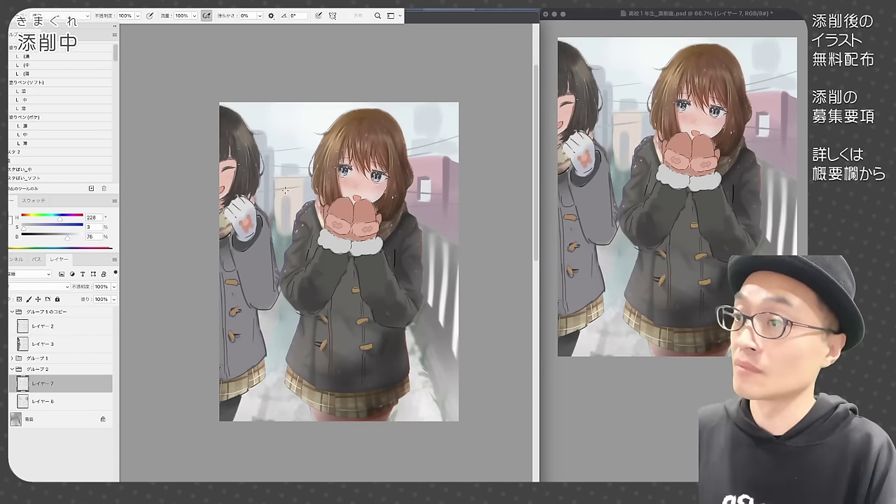
left_click_drag(283, 184, 285, 193)
left_click_drag(301, 196, 301, 205)
left_click(300, 167, "alt")
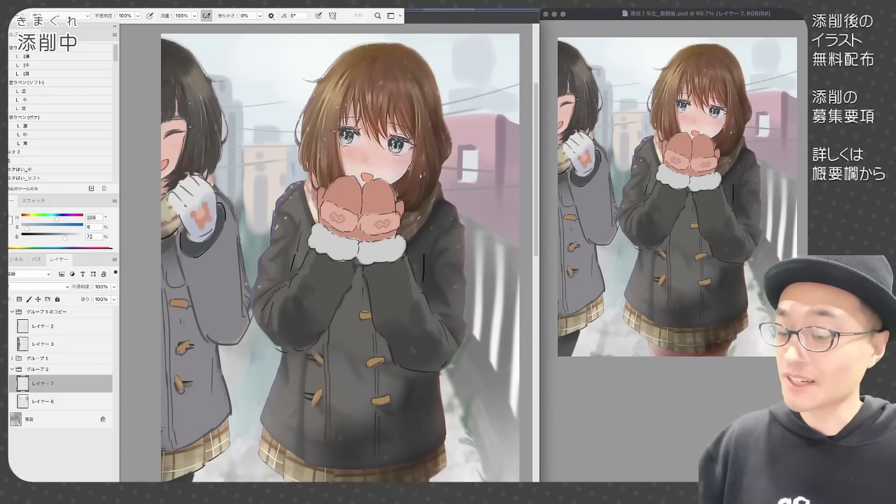
Add レイヤー 8 with レイヤー 9 beneath it and paint blurry dark and reddish passersby between the two girls.
left_click(91, 477)
mouse_move(268, 192)
left_mouse_down()
mouse_move(265, 236)
mouse_move(277, 185)
mouse_move(242, 210)
mouse_move(259, 194)
left_mouse_up()
left_click(274, 181, "alt")
left_click(92, 476, "super")
left_click(252, 190, "alt")
left_click_drag(255, 203, 253, 222)
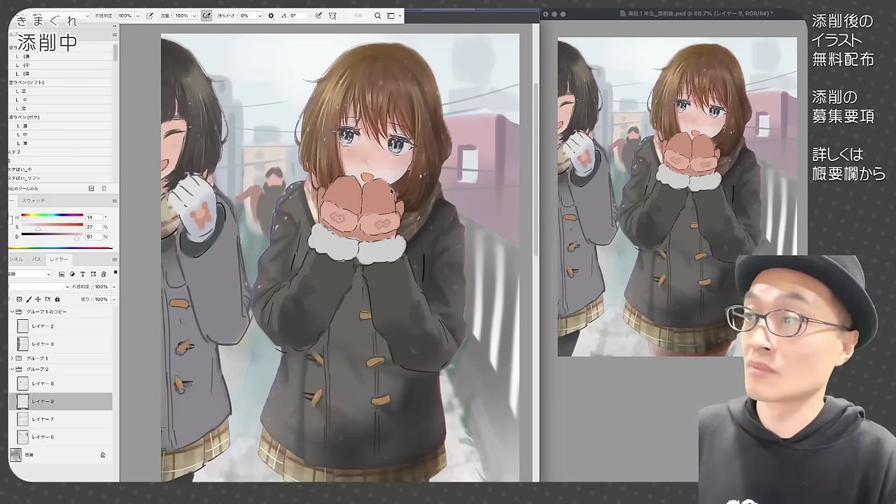
Develop the background passersby's heads, faces and clothes on レイヤー 9 with picked skin and dark tones.
left_click(272, 174, "alt")
mouse_move(251, 179)
left_mouse_down()
mouse_move(289, 220)
mouse_move(235, 203)
mouse_move(302, 171)
left_mouse_up()
left_click(262, 184, "alt")
left_click(272, 175, "alt")
left_click(275, 185, "alt")
left_click(274, 173, "alt")
left_click_drag(381, 292, 400, 296)
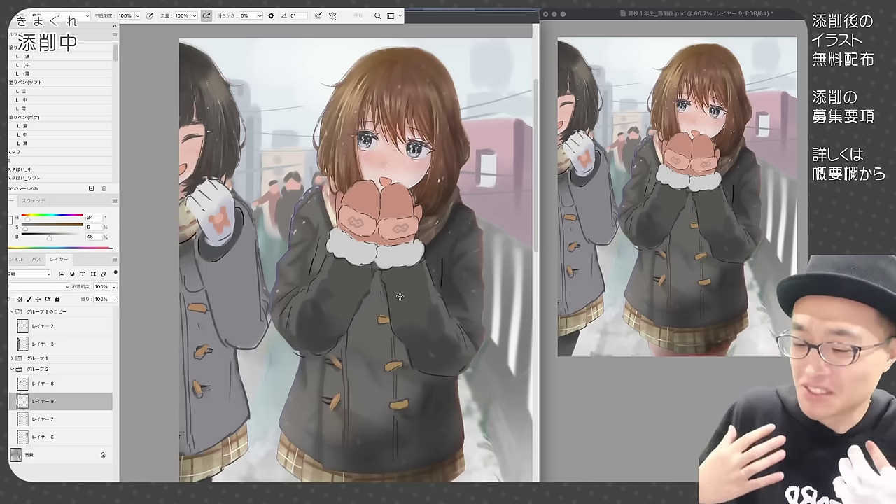
left_click_drag(399, 296, 409, 307)
left_click_drag(309, 254, 301, 247)
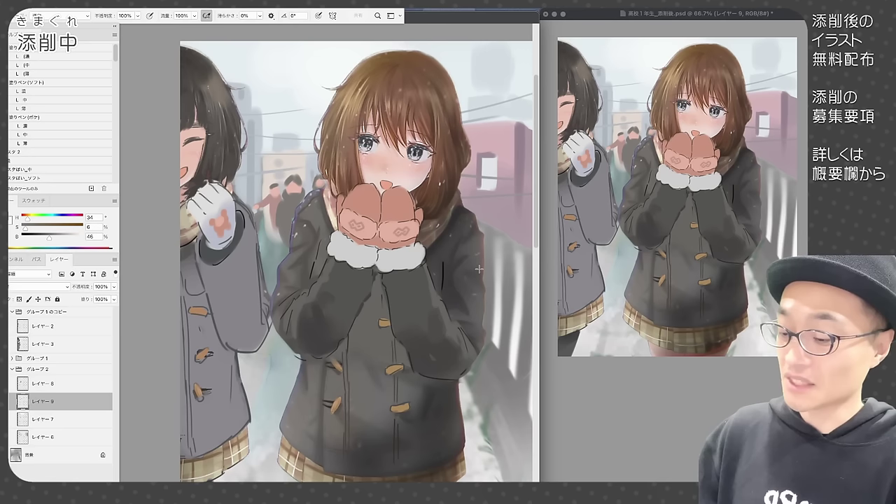
Add レイヤー 10 above レイヤー 8 in Soft Light mode and brush pale blue over the upper background on both sides.
left_click(43, 384)
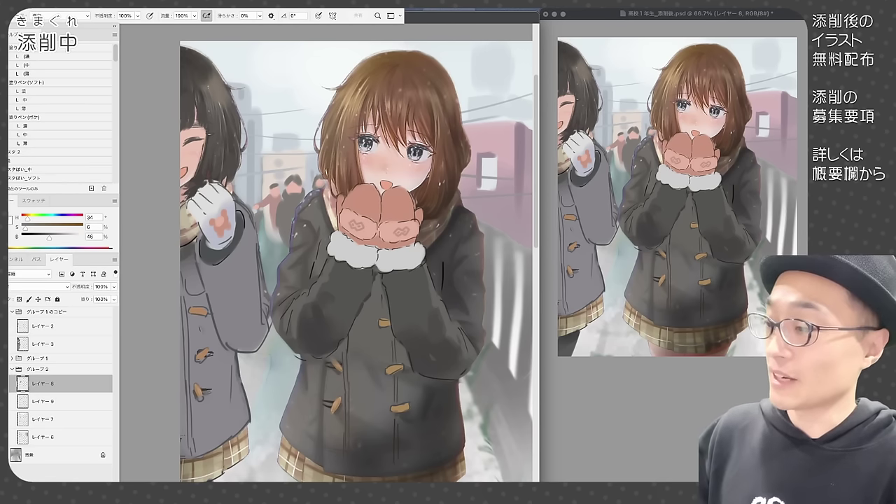
left_click(91, 487)
left_click(23, 286)
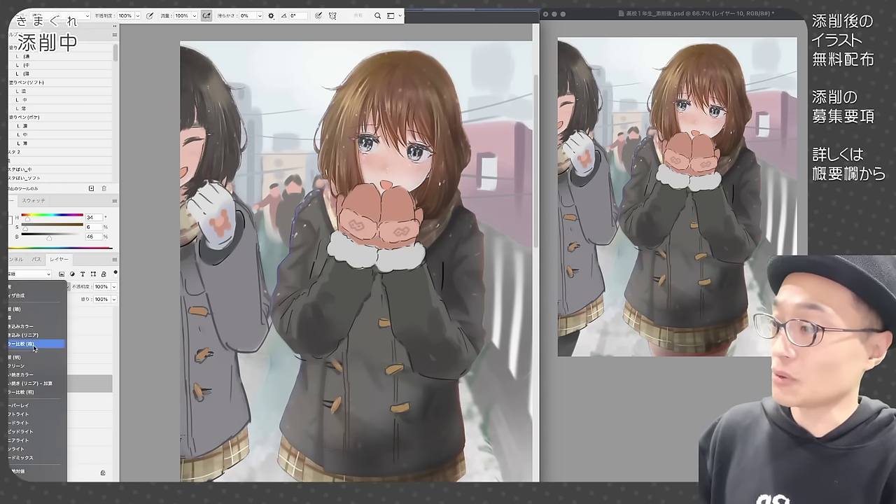
left_click(45, 416)
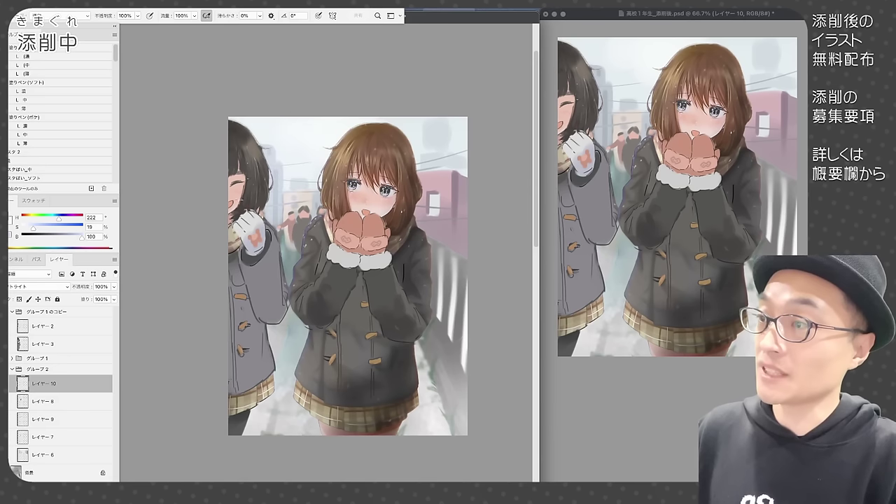
left_click_drag(282, 186, 301, 242)
left_click_drag(428, 186, 459, 244)
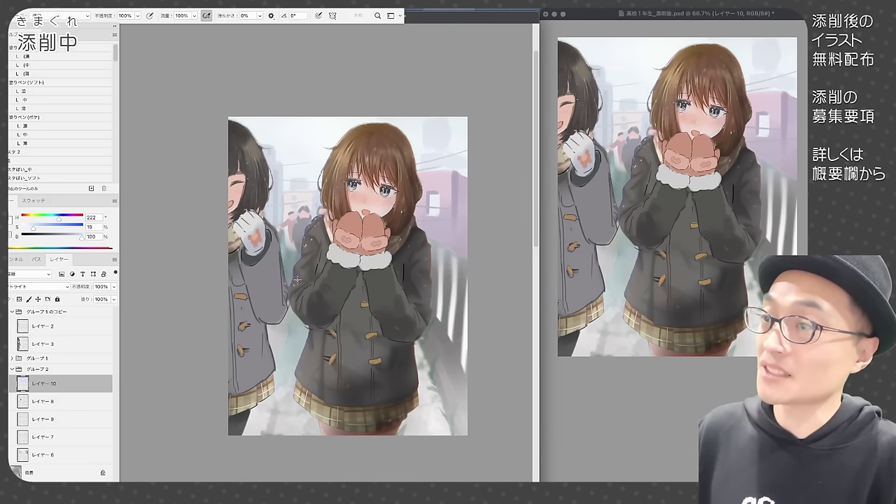
Compare the background with and without the pale blue Soft Light layer.
left_click(4, 384)
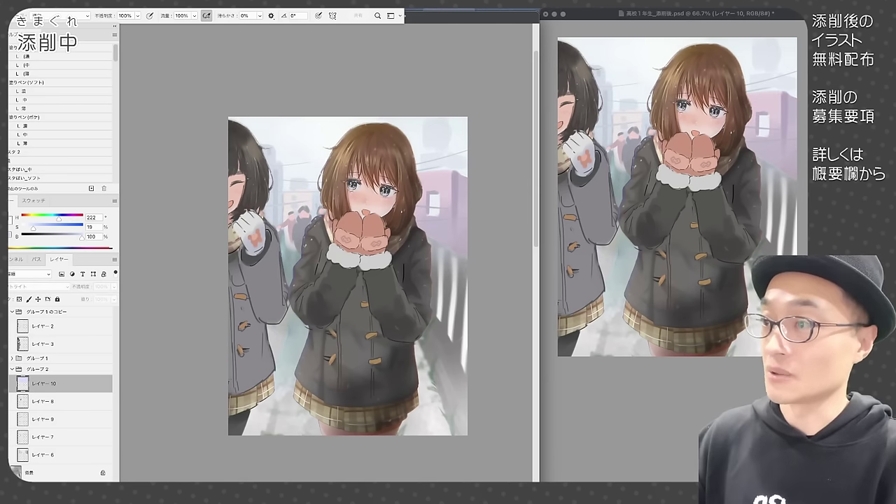
left_click(3, 384)
left_click(3, 384)
left_click(4, 384)
left_click(3, 383)
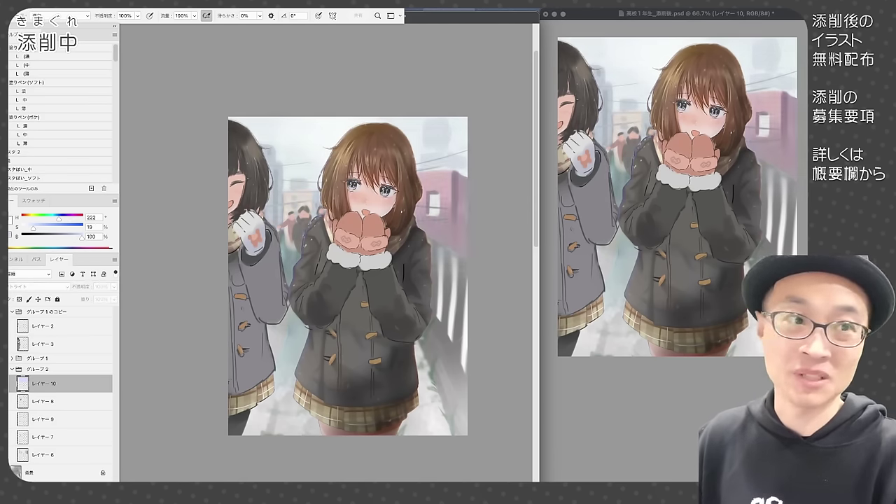
left_click(3, 384)
On the 背景 layer, paint the snowy path between the girls gray and draw darker paving joints across it.
key("super+plus")
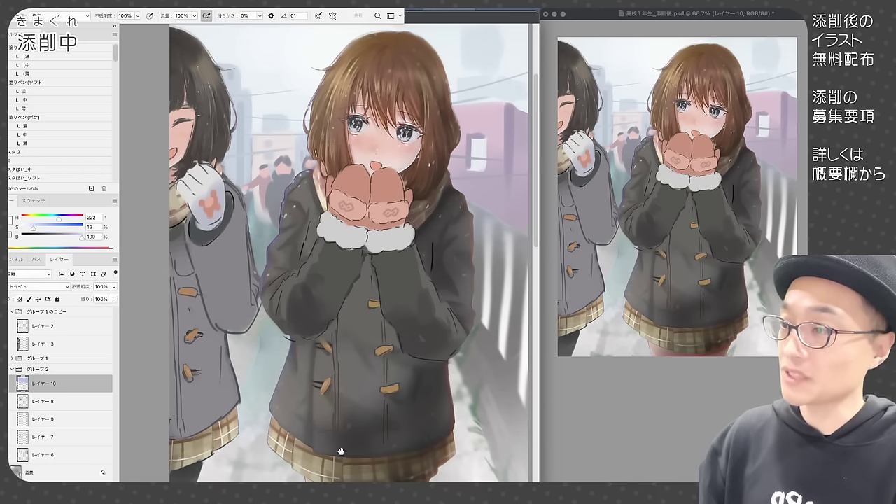
mouse_move(341, 452)
left_mouse_down()
mouse_move(344, 466)
mouse_move(334, 442)
left_mouse_up()
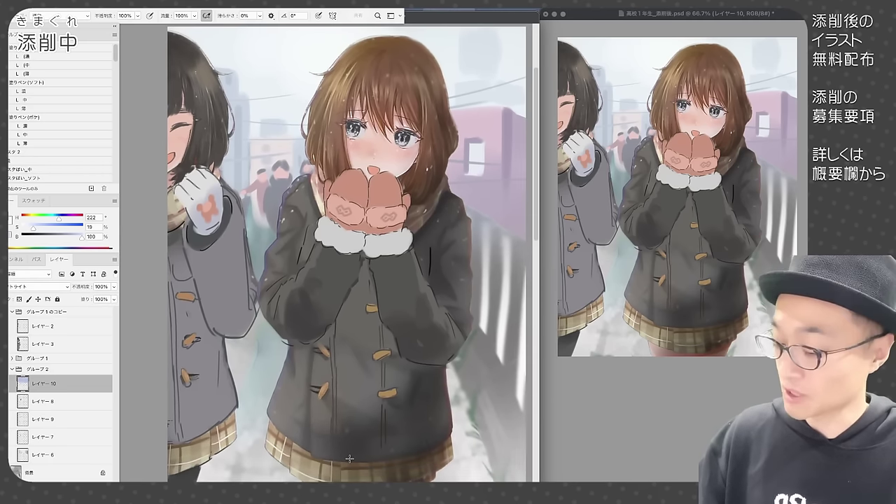
left_click(476, 413, "alt")
left_click(49, 473)
mouse_move(266, 456)
left_mouse_down()
mouse_move(251, 456)
mouse_move(268, 358)
left_mouse_up()
key("super+minus")
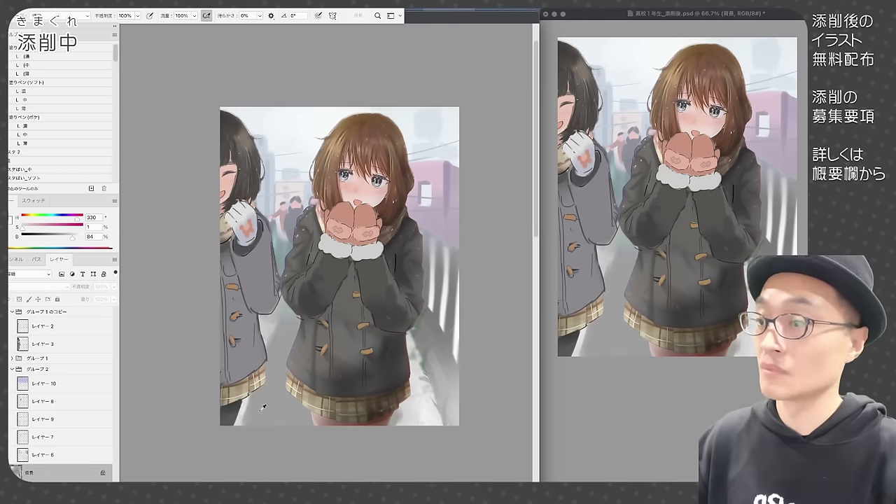
left_click_drag(245, 420, 243, 399)
left_click(279, 336, "alt")
mouse_move(275, 355)
left_mouse_down()
mouse_move(284, 327)
mouse_move(264, 424)
mouse_move(300, 404)
left_mouse_up()
left_click(282, 332, "alt")
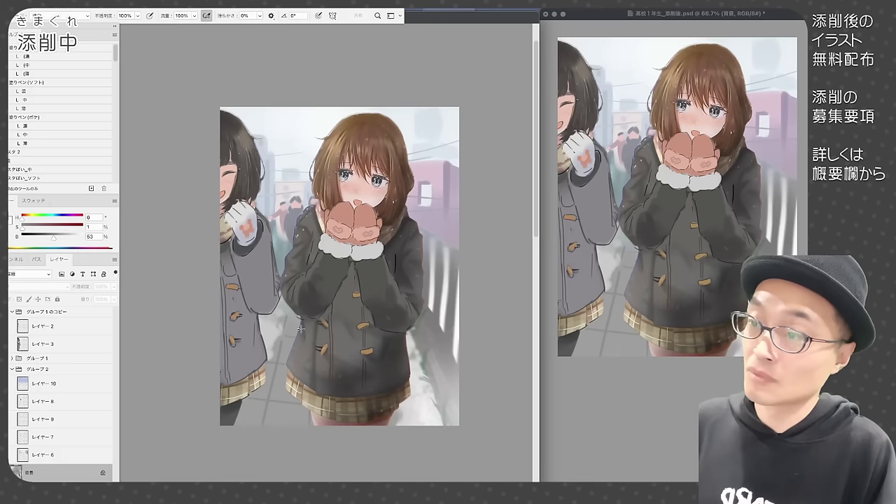
Paint picked snow tones along the path's edge, beside the main girl's coat and along the top of the fence.
left_click(406, 414, "alt")
left_click(281, 345, "alt")
mouse_move(265, 326)
left_mouse_down()
mouse_move(270, 341)
mouse_move(280, 321)
left_mouse_up()
left_click(400, 414, "alt")
left_click_drag(413, 351, 421, 353)
left_click(419, 413, "alt")
left_click_drag(427, 228, 466, 242)
Add レイヤー 11 above レイヤー 8 and レイヤー 12 above all groups, and paint white falling snowflakes across the picture.
left_click(44, 401)
key("shift+alt+super+n")
left_click_drag(414, 371, 410, 367)
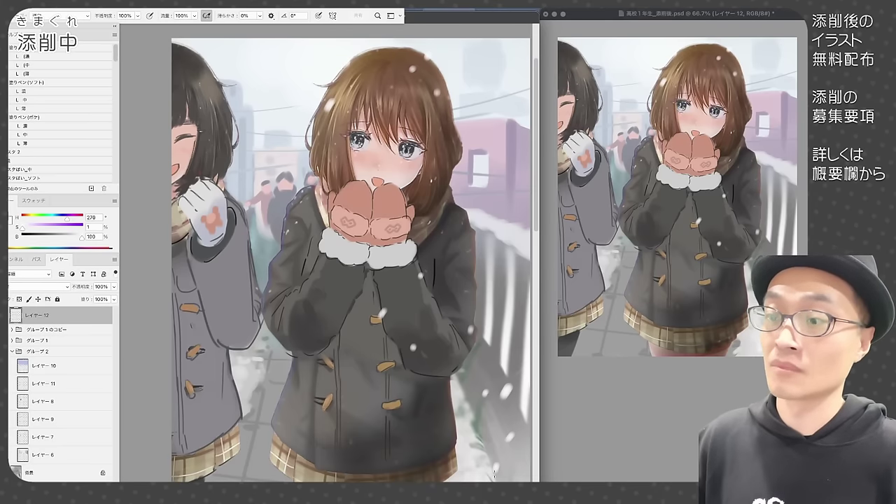
key("ctrl+minus")
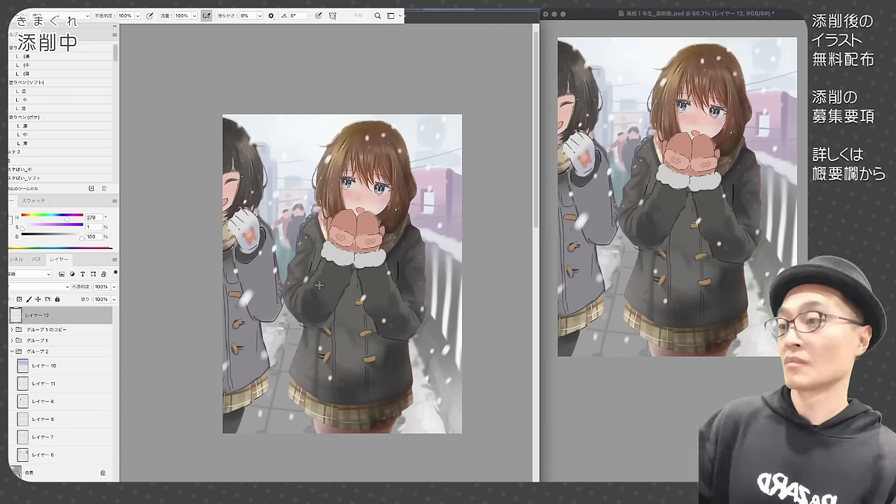
key("ctrl+plus")
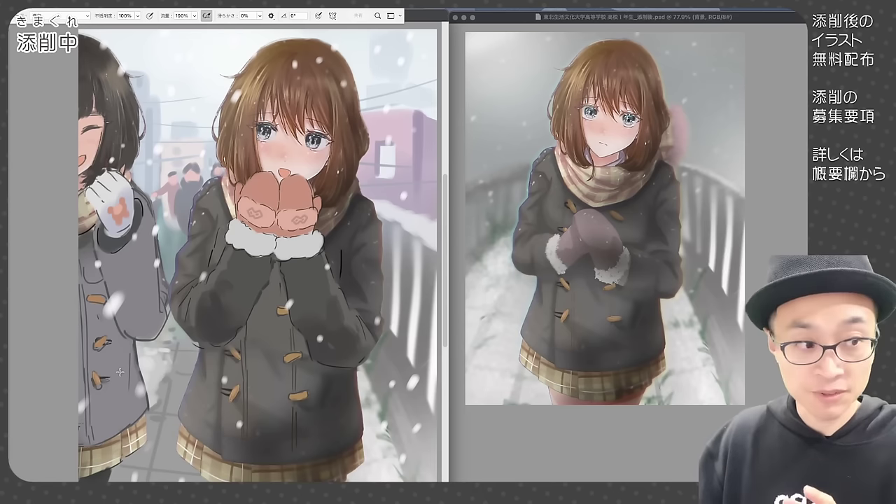
Compare the finished retouch with the original winter girl illustration by switching between the two states.
key("super+z")
key("super+shift+z")
key("super+z")
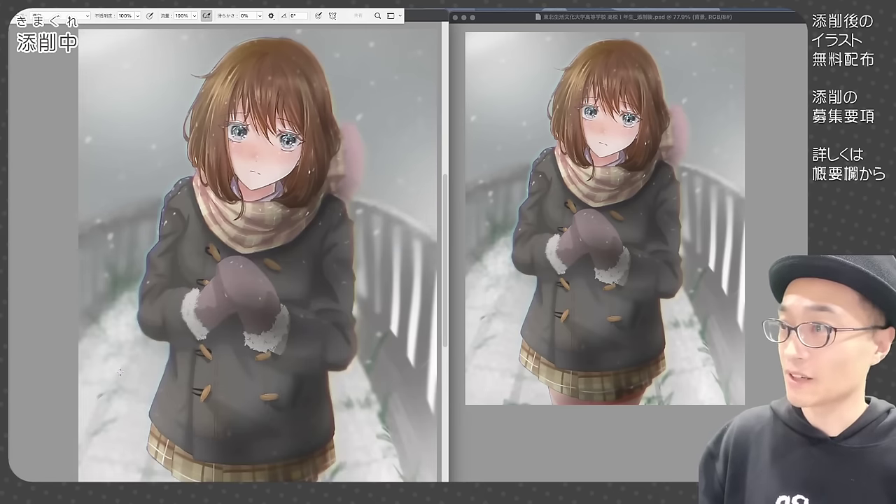
key("super+shift+z")
key("super+z")
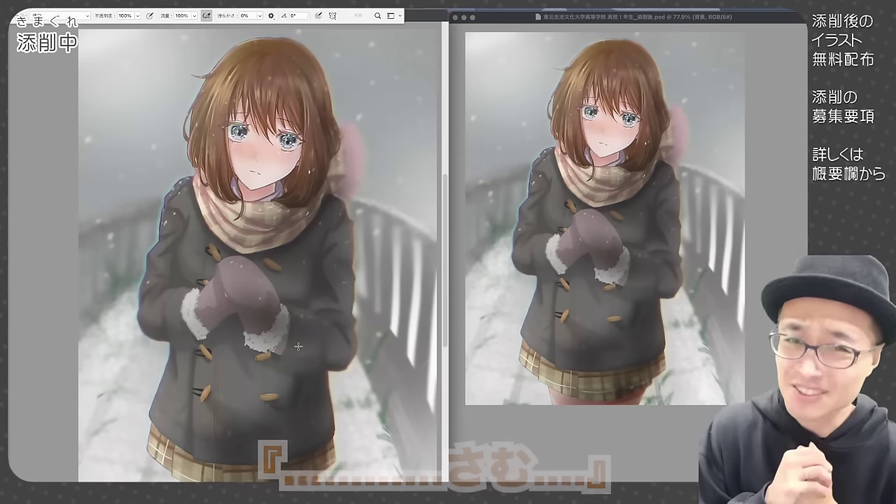
key("super+z")
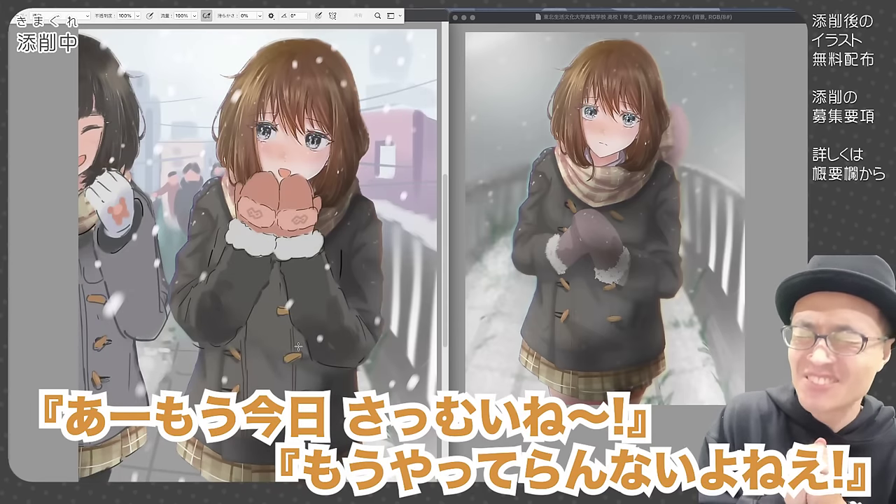